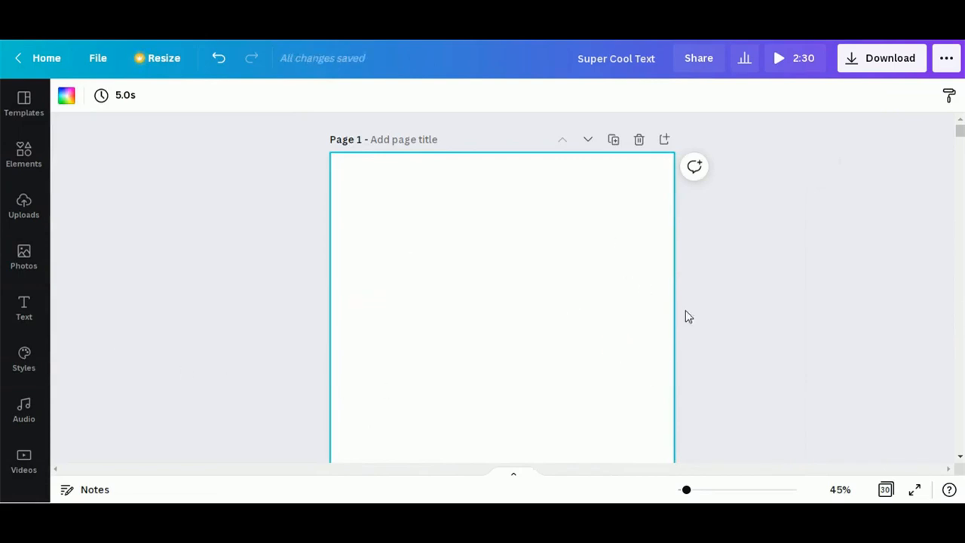
Search the stock photos for "beauty".
scroll(686, 313, down, 5)
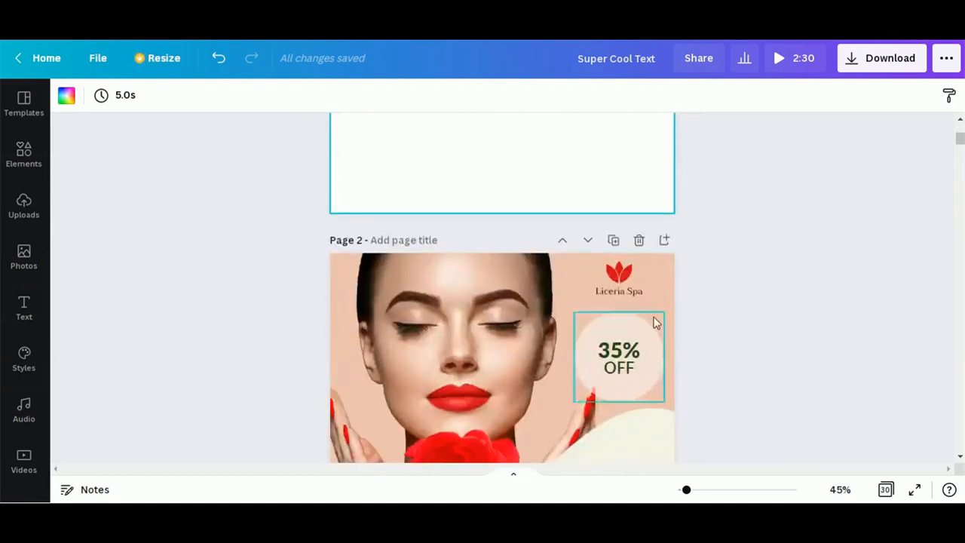
scroll(543, 345, up, 3)
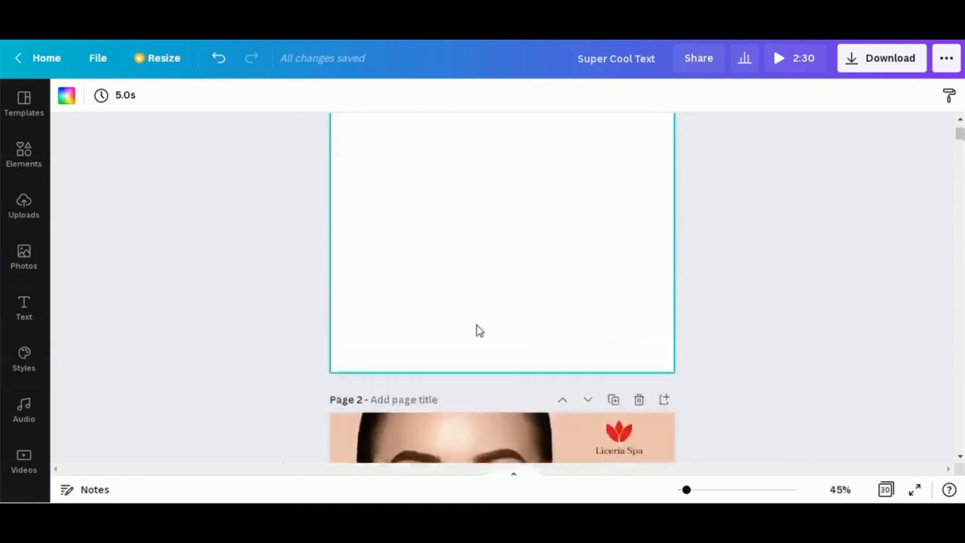
scroll(480, 330, up, 3)
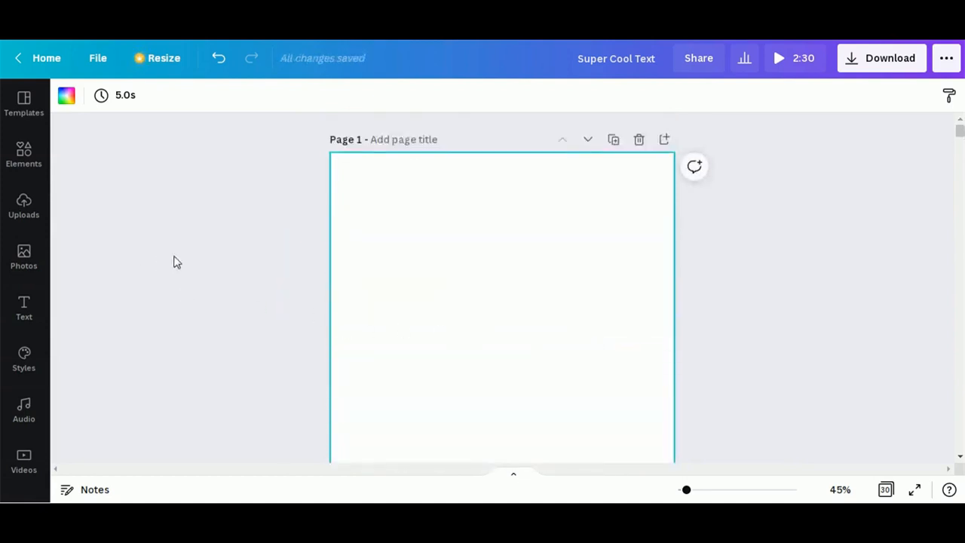
click(24, 256)
click(126, 106)
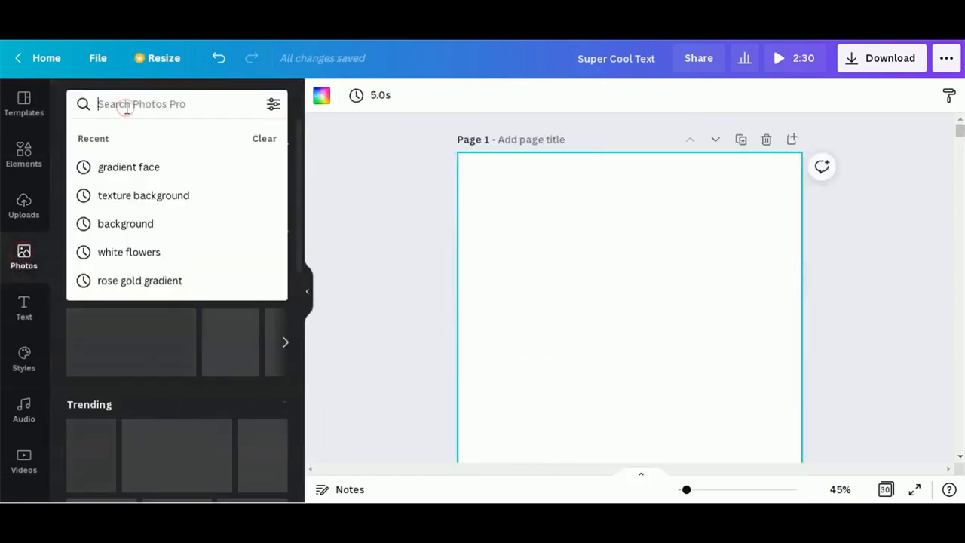
text(be)
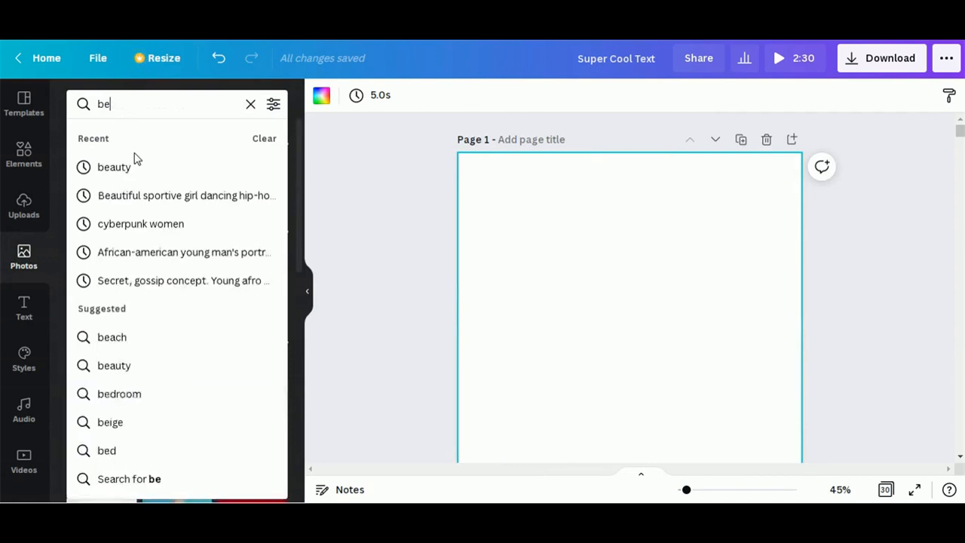
click(132, 167)
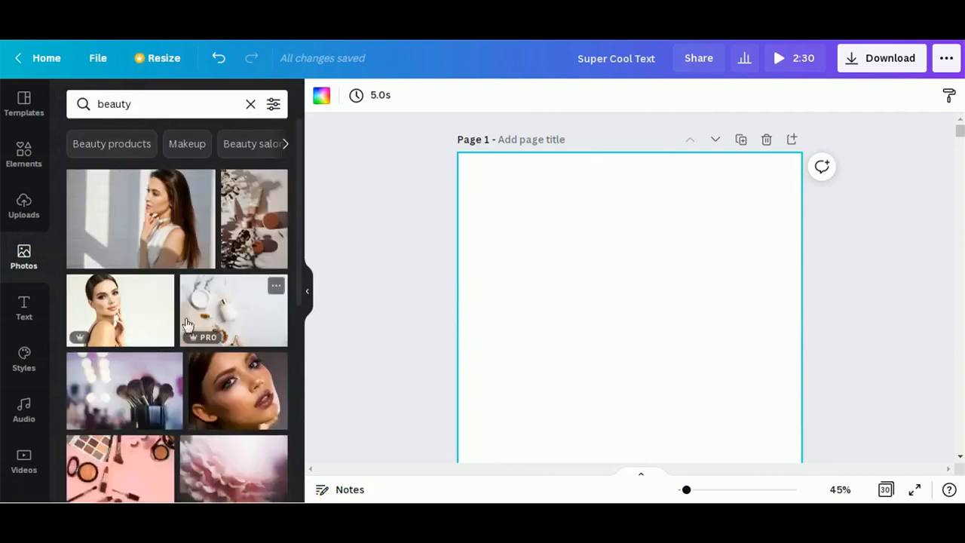
Find the photo of the woman holding a red rose between her hands and add it to page 1.
scroll(199, 373, down, 5)
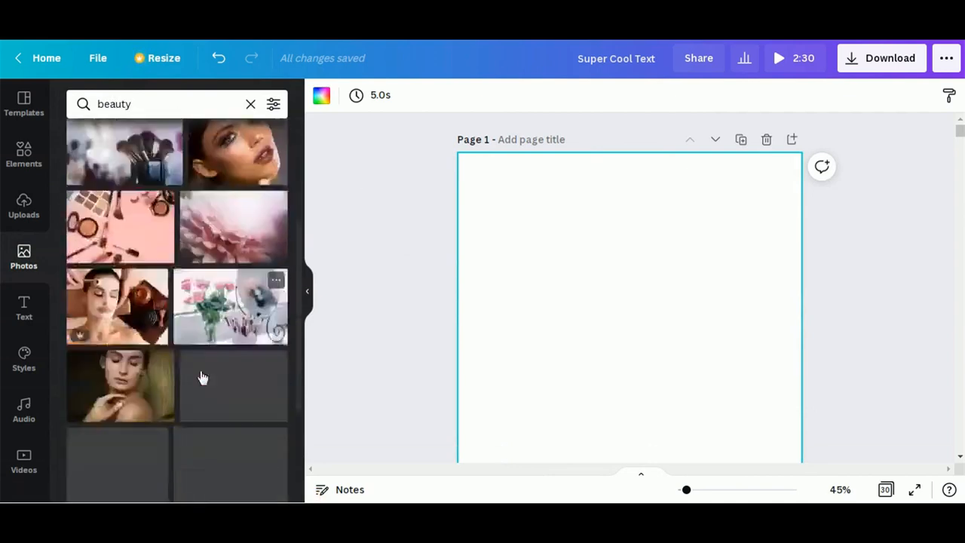
scroll(200, 370, down, 2)
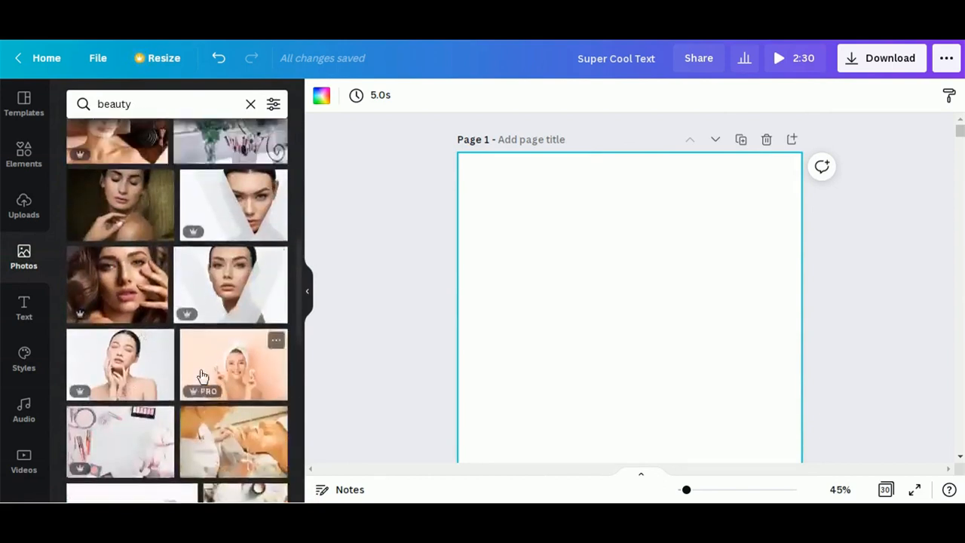
scroll(202, 375, down, 3)
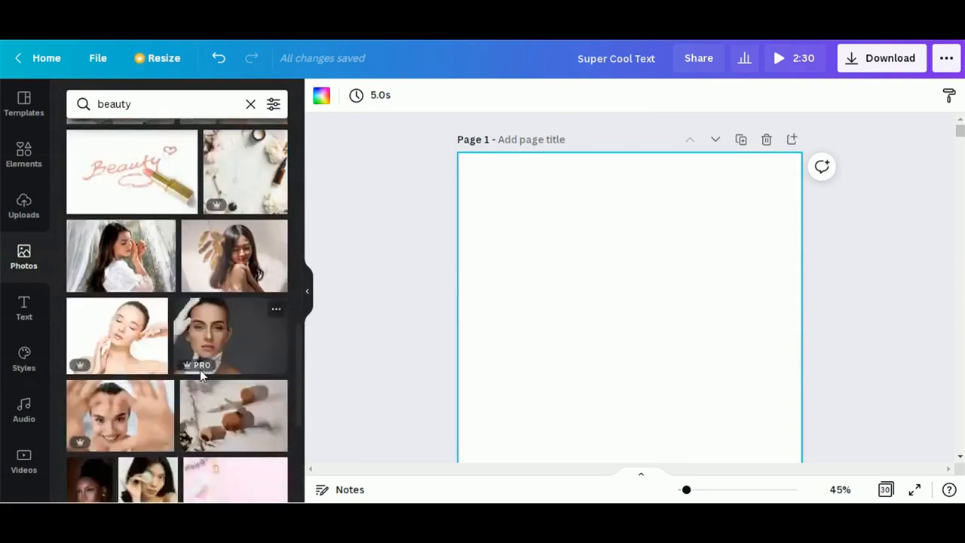
scroll(200, 375, down, 5)
scroll(201, 376, down, 3)
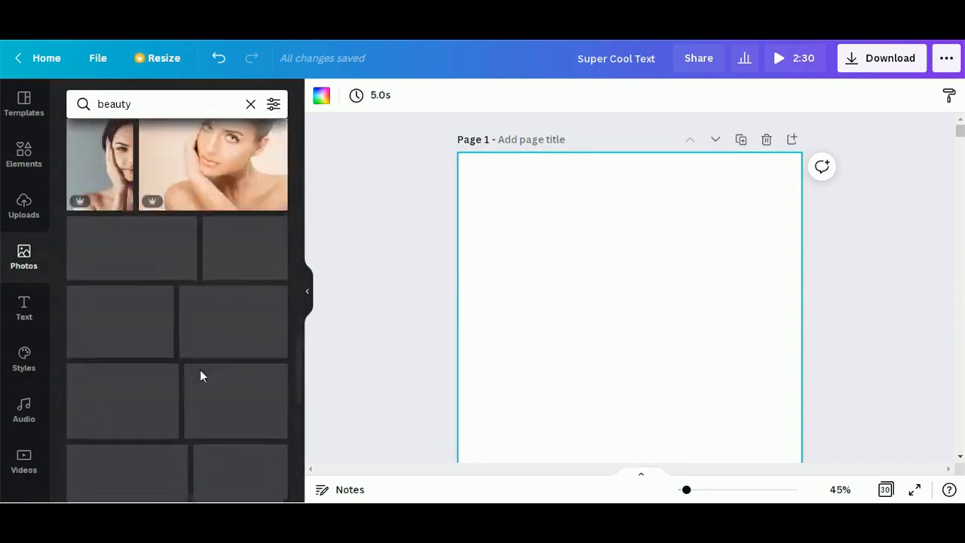
scroll(201, 374, up, 5)
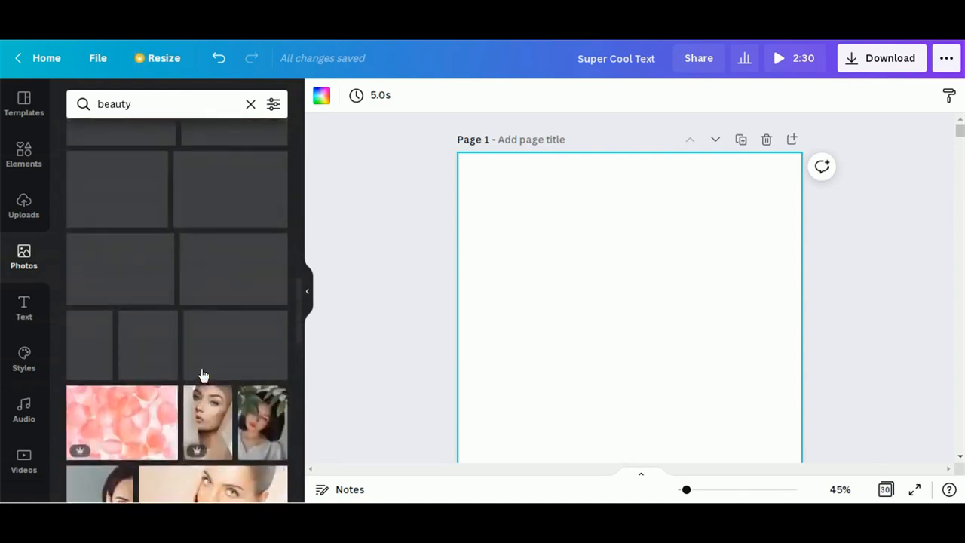
scroll(202, 373, down, 10)
scroll(202, 372, down, 3)
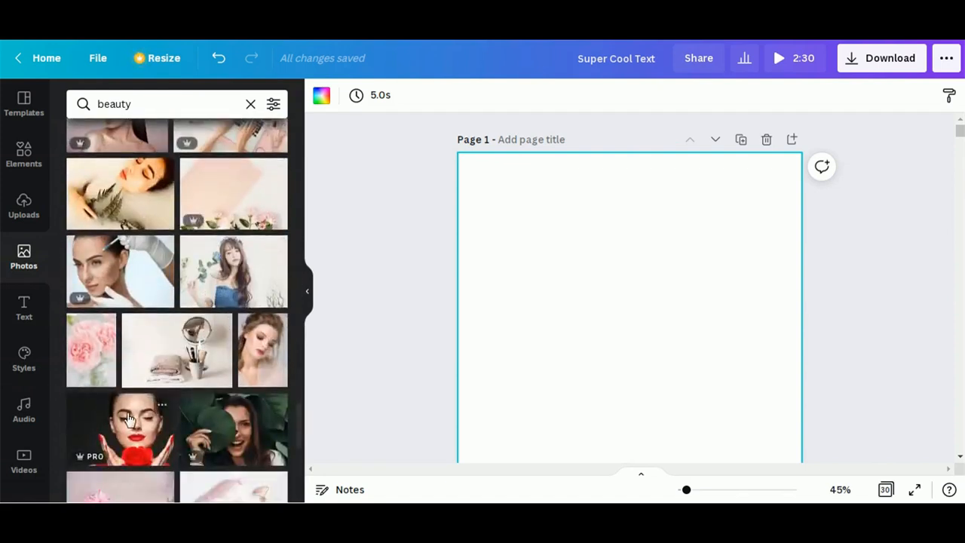
click(155, 408)
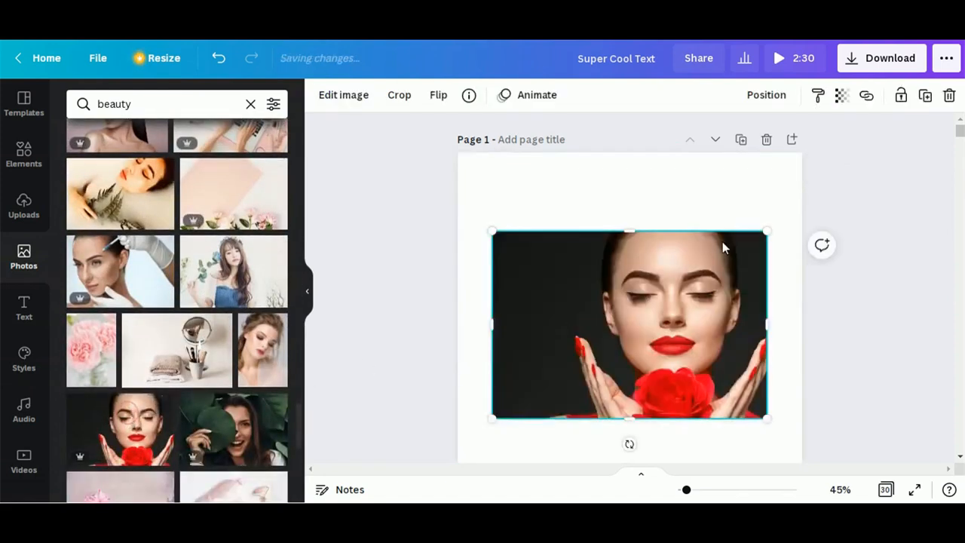
Remove the dark background from the photo of the woman with the rose.
click(343, 95)
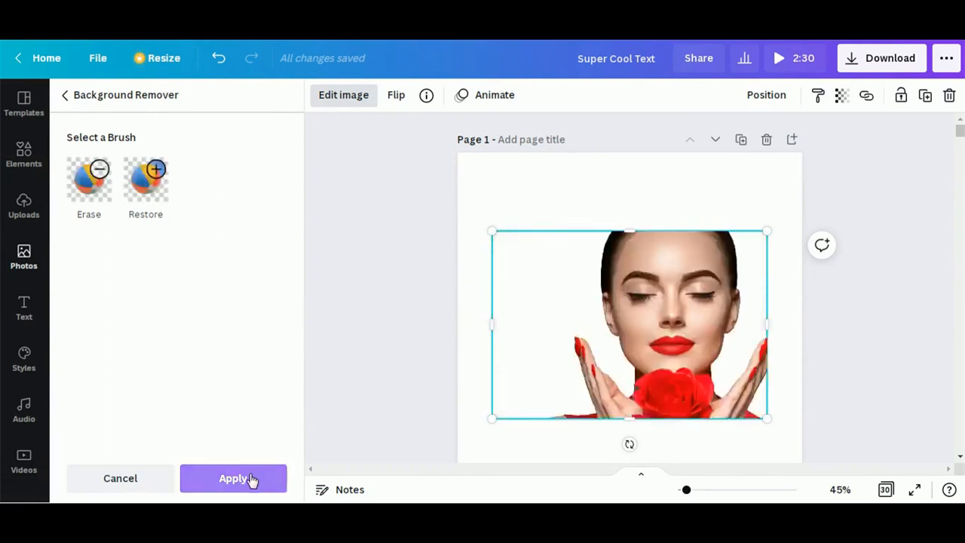
click(251, 479)
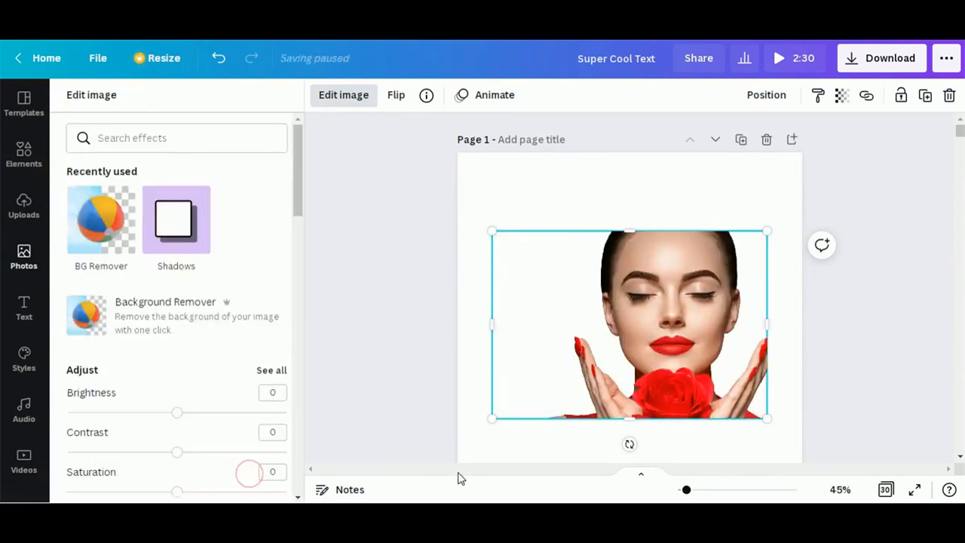
click(833, 179)
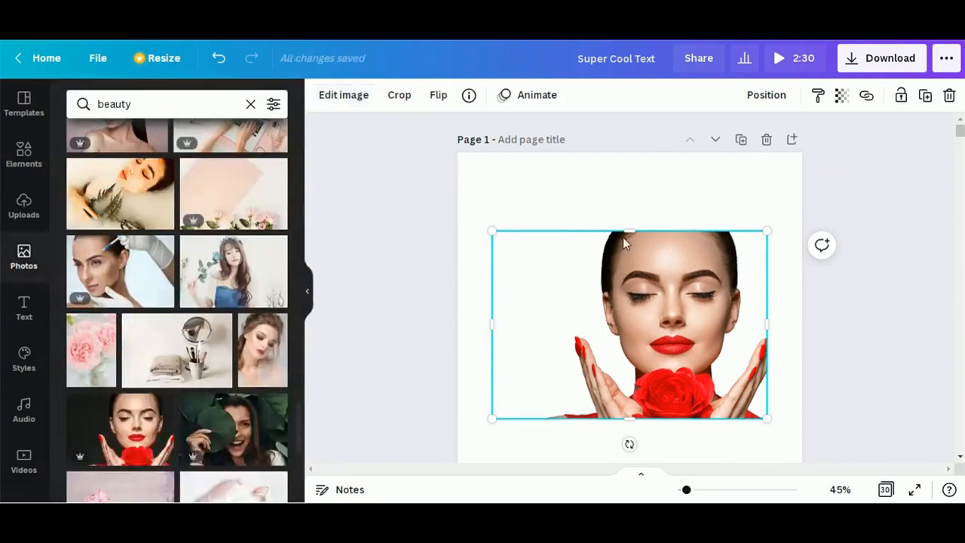
Crop the empty area off the left side of the woman's photo and move the photo to the page's upper left.
click(399, 98)
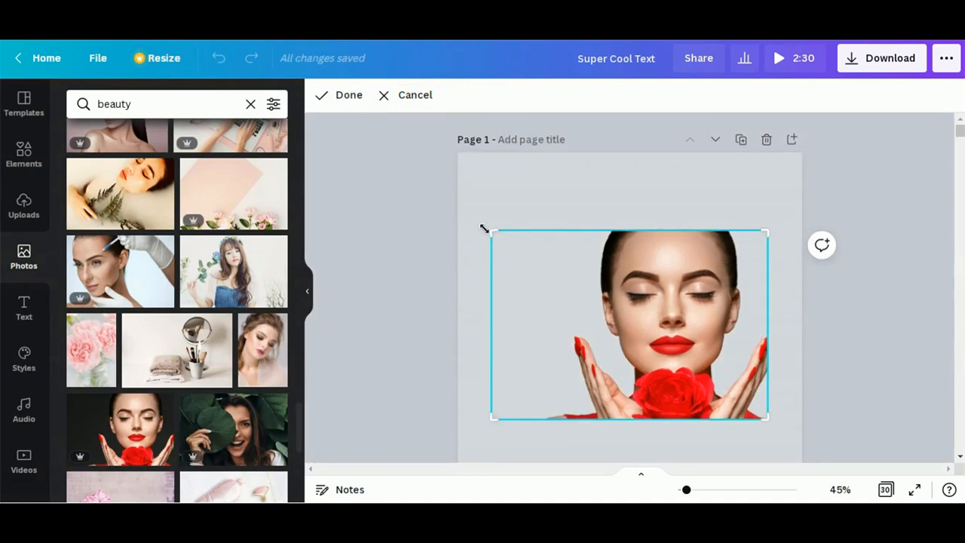
drag(490, 230, 541, 230)
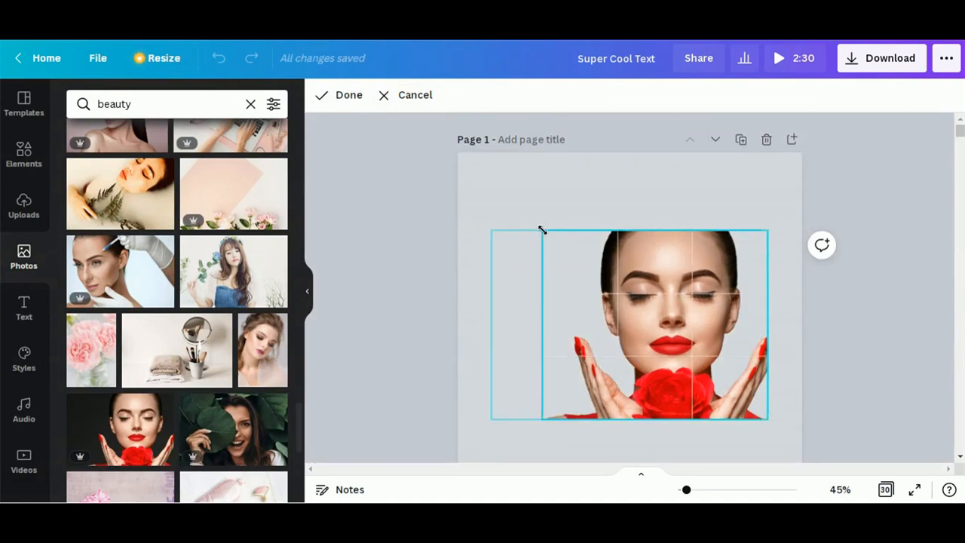
click(349, 95)
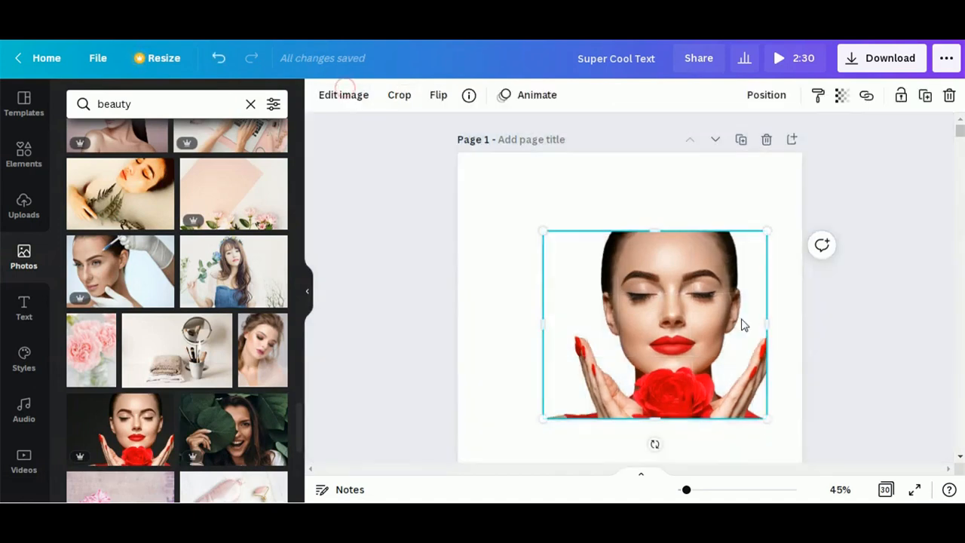
click(857, 347)
drag(698, 333, 611, 257)
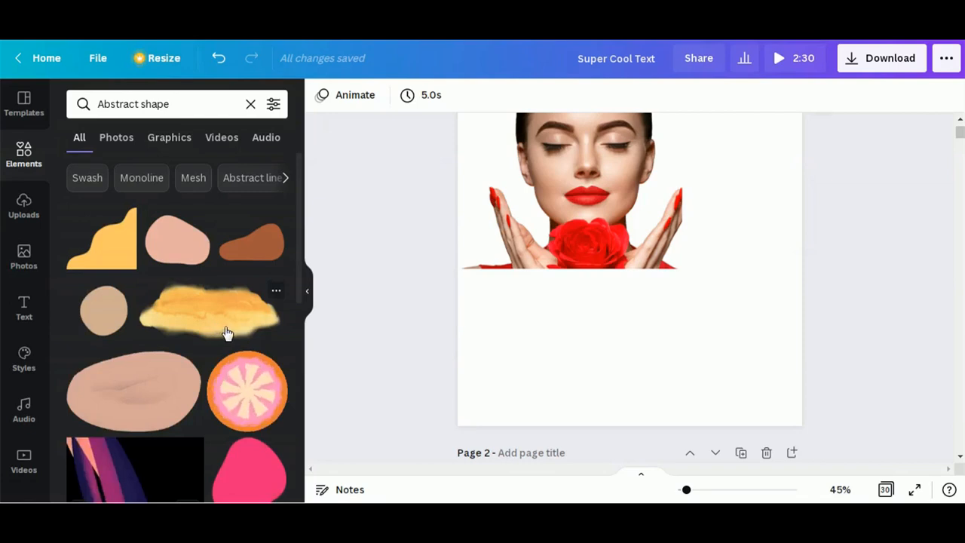
Add the tan blob from the "Abstract shape" results and enlarge it over the lower part of page 1, covering the photo's bottom edge.
scroll(223, 332, down, 5)
click(113, 393)
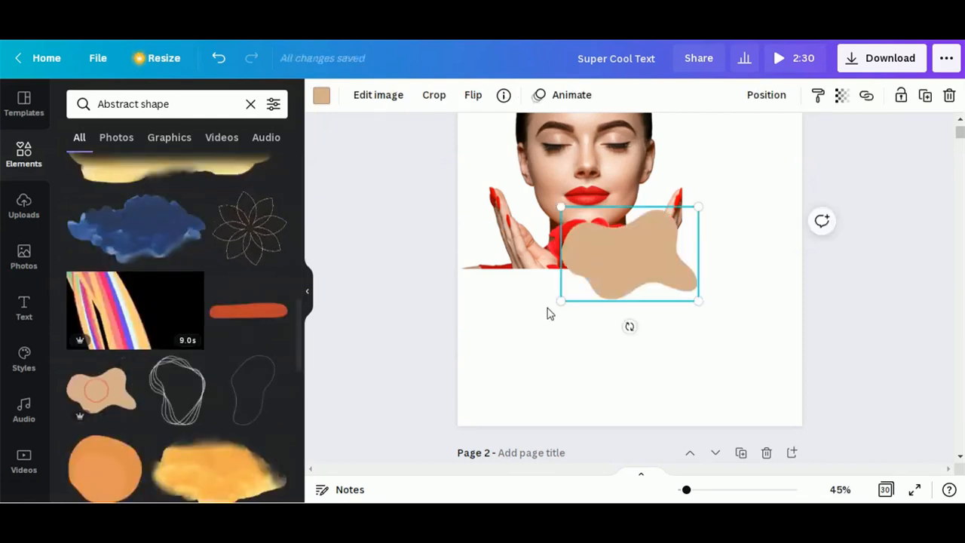
drag(738, 354, 852, 411)
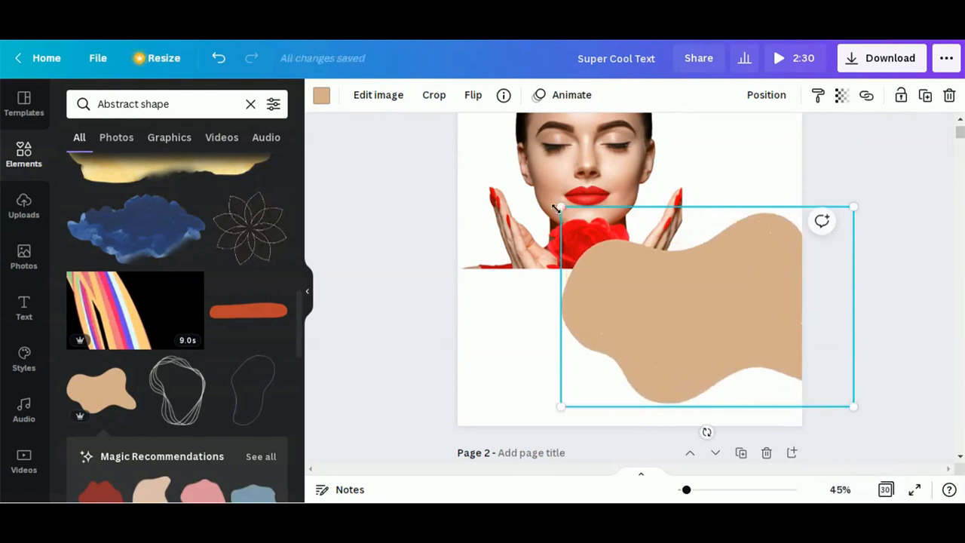
drag(562, 208, 463, 143)
drag(542, 313, 494, 354)
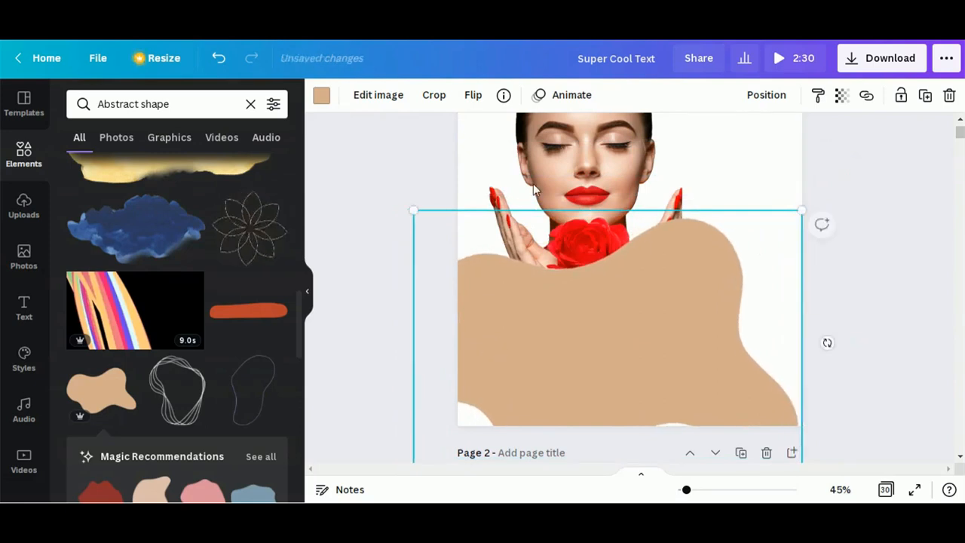
Shift the woman's photo slightly left and enlarge the tan shape to span the page's width just below the rose.
drag(569, 181, 546, 177)
click(710, 332)
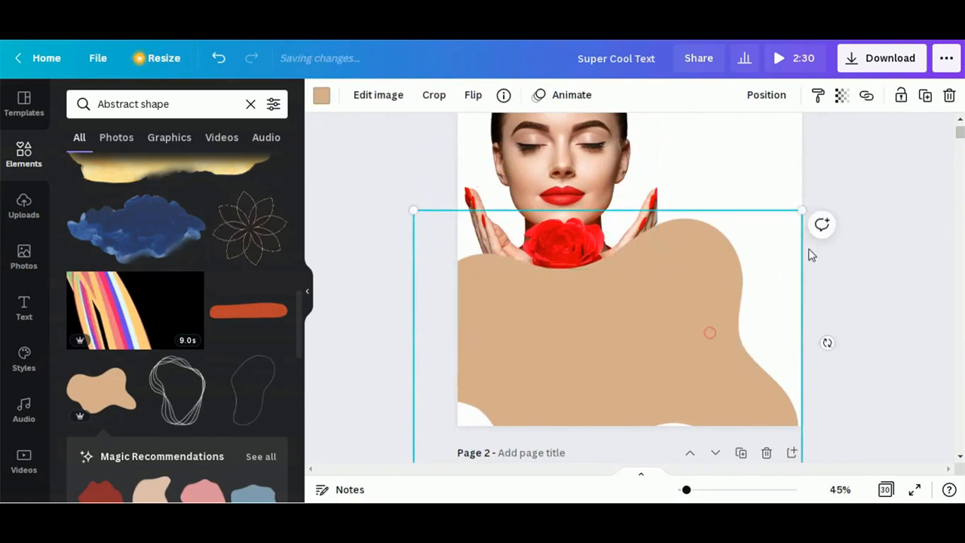
drag(802, 211, 917, 193)
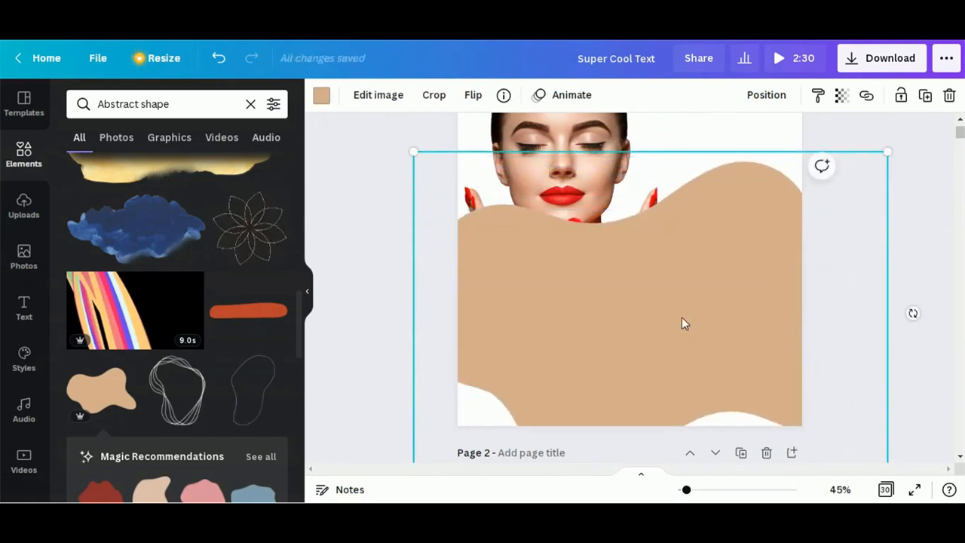
drag(658, 324, 649, 367)
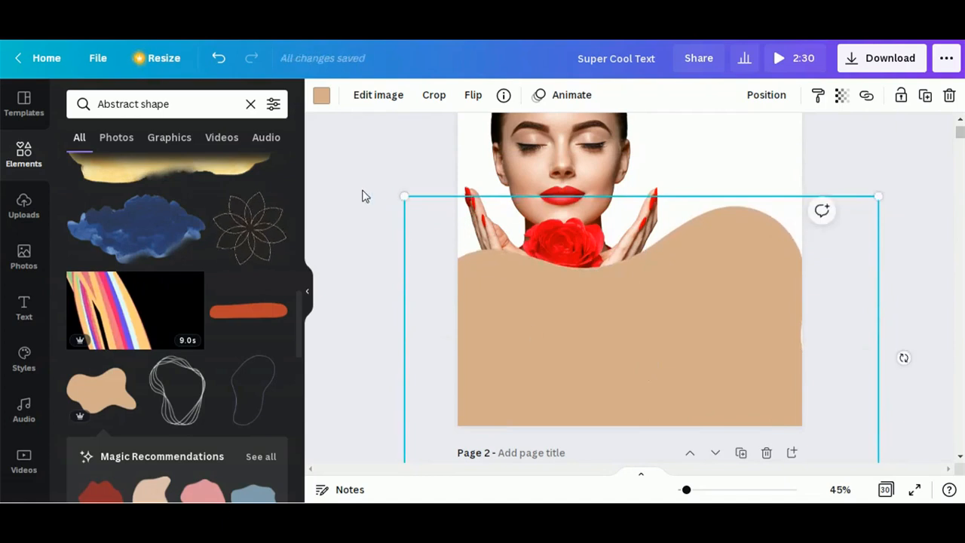
Enlarge the tan shape slightly to close the small gap at the page's right edge.
click(362, 196)
scroll(924, 377, up, 1)
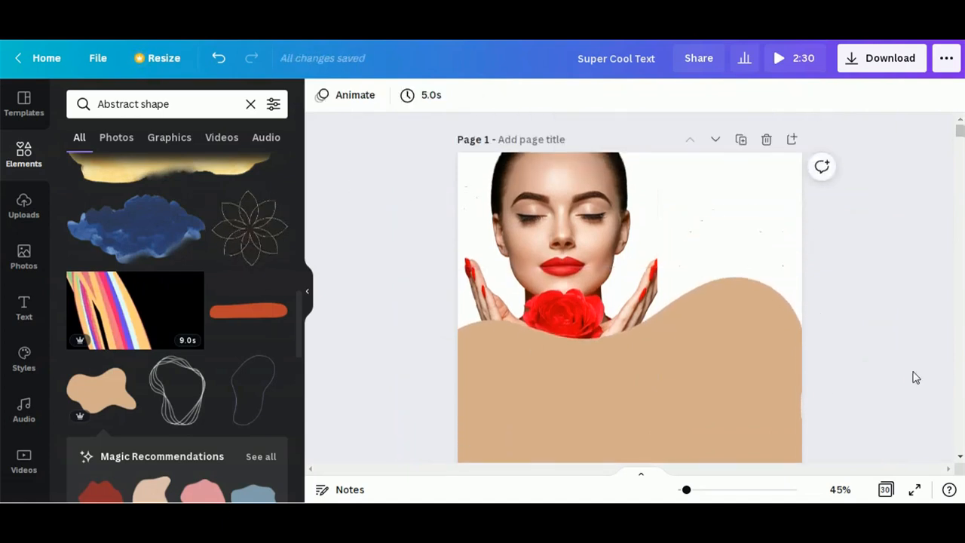
click(767, 399)
mouse_move(879, 269)
mouse_down()
mouse_move(890, 272)
mouse_move(883, 264)
mouse_up()
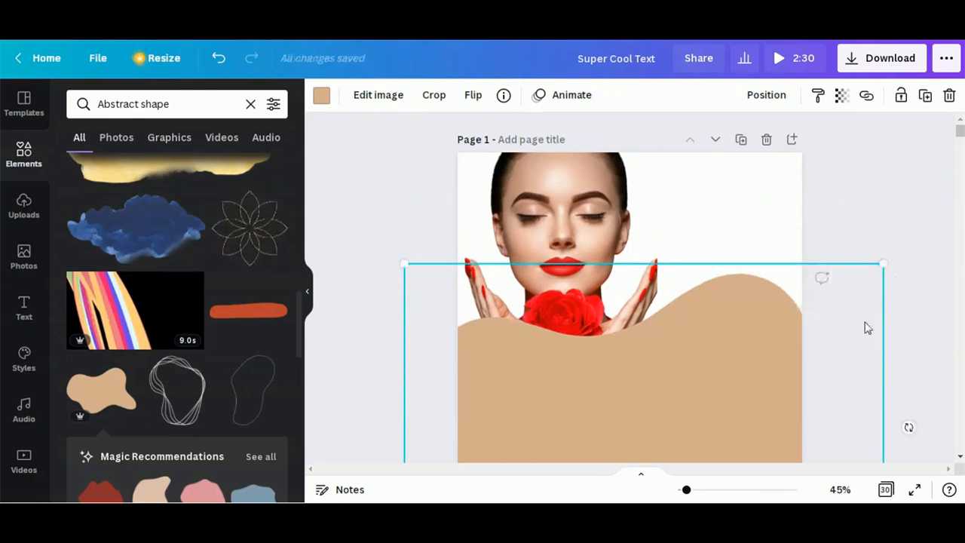
click(925, 210)
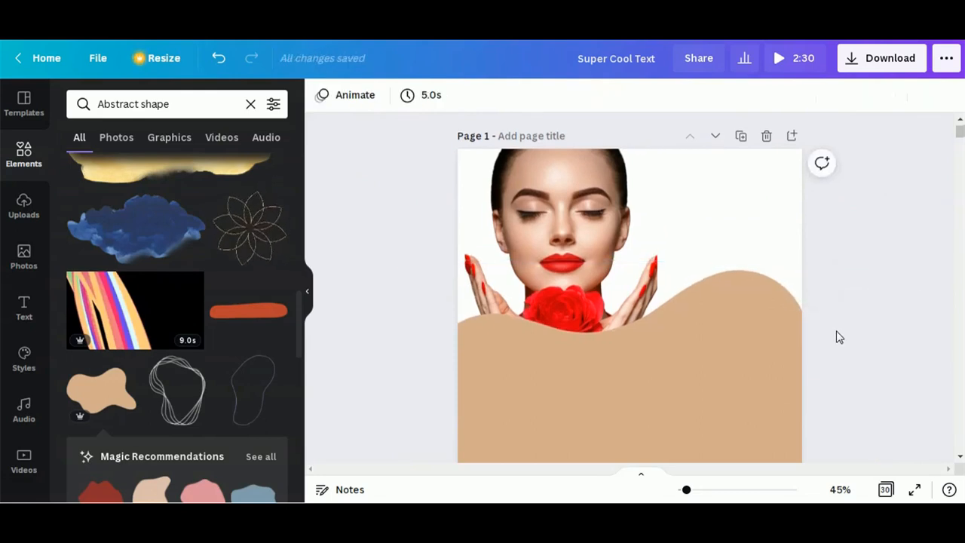
Lower the tan shape a little and enlarge the woman's photo until its bottom edge tucks behind the shape's curve.
scroll(837, 336, down, 3)
scroll(839, 337, up, 1)
scroll(839, 337, down, 3)
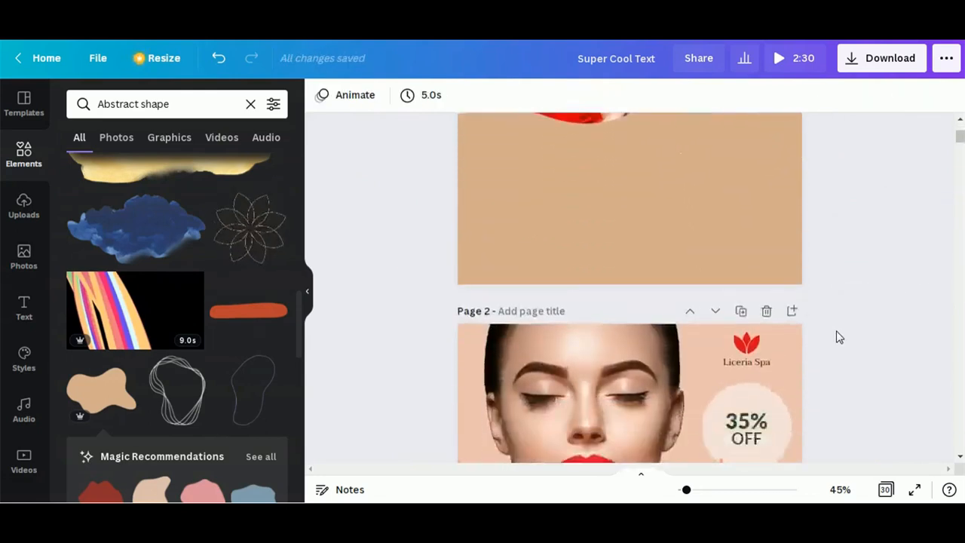
scroll(836, 330, up, 4)
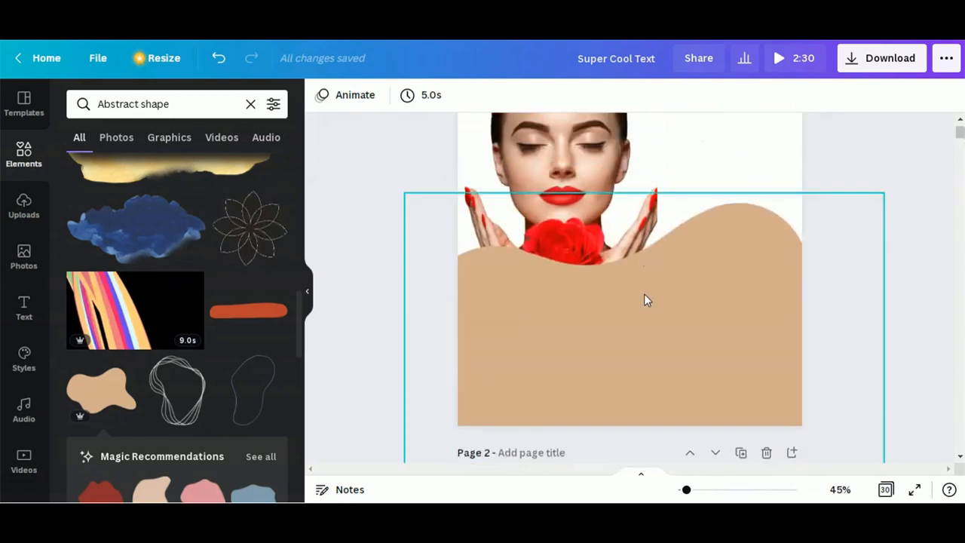
drag(648, 318, 646, 329)
click(595, 194)
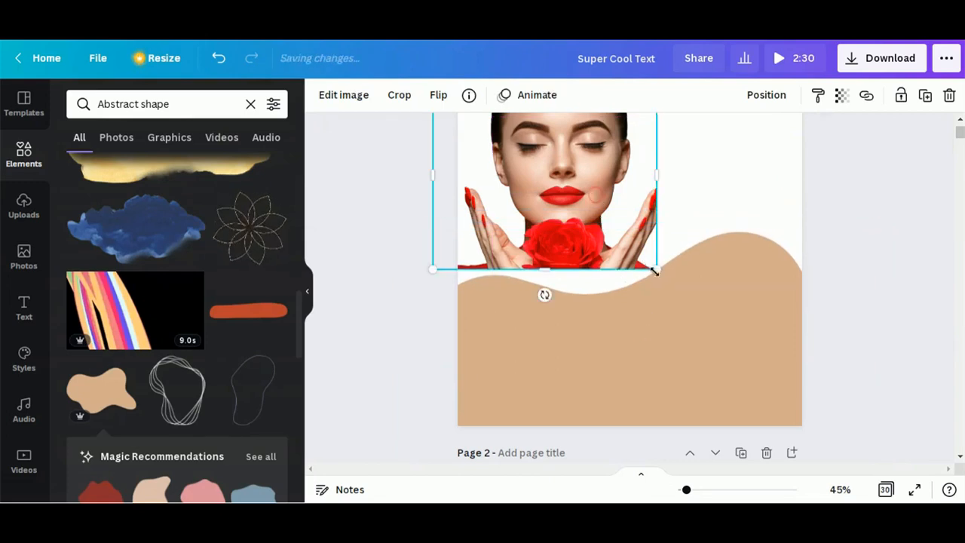
drag(657, 271, 668, 324)
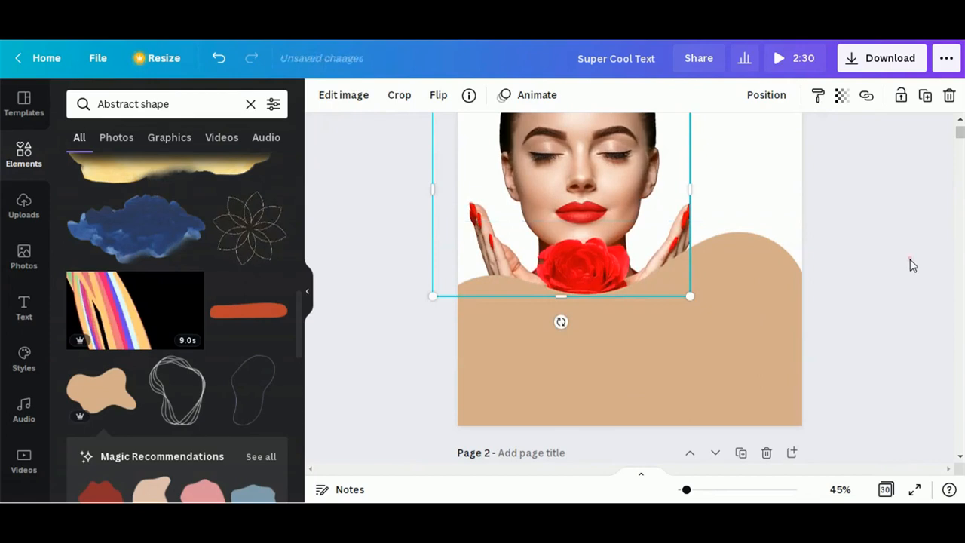
Set page 1's background to the light peach colour taken from the woman's photo.
click(911, 263)
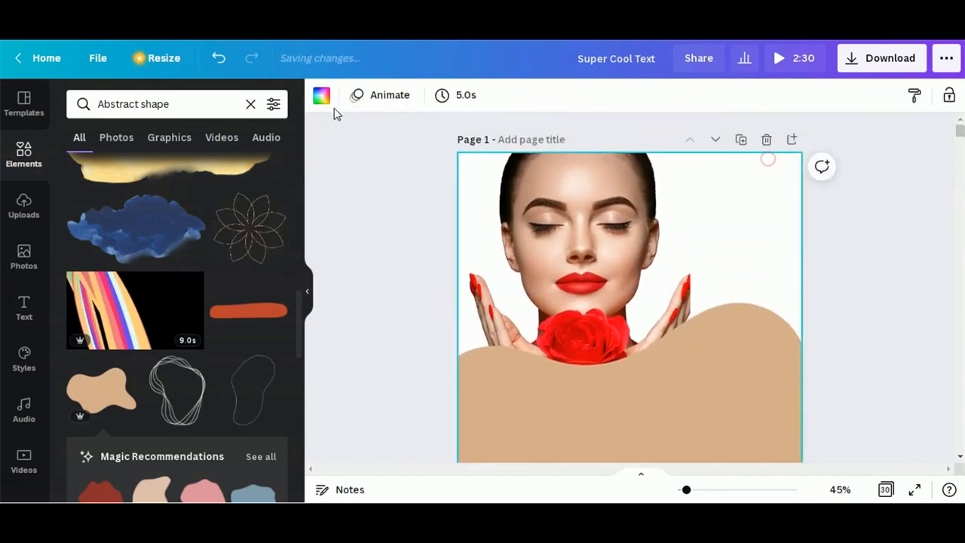
click(322, 96)
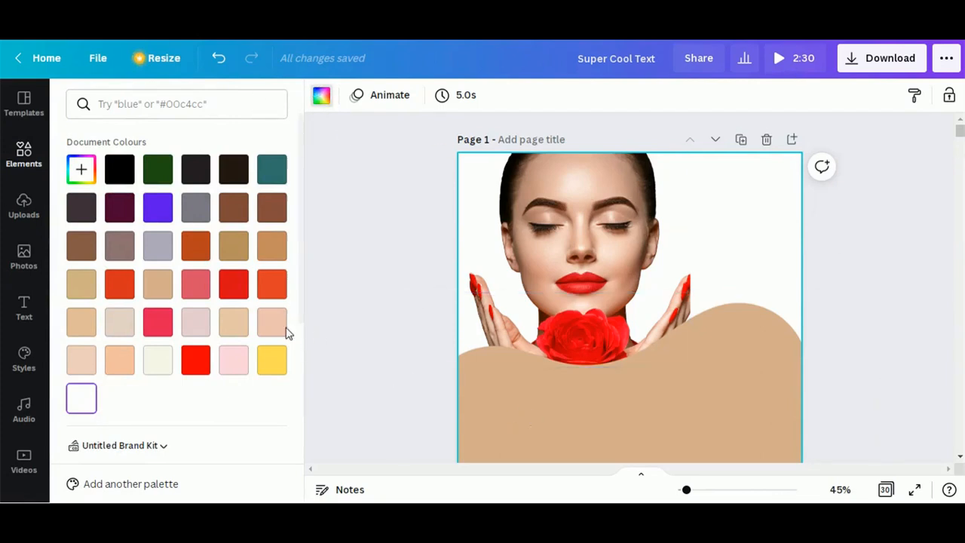
scroll(207, 334, down, 3)
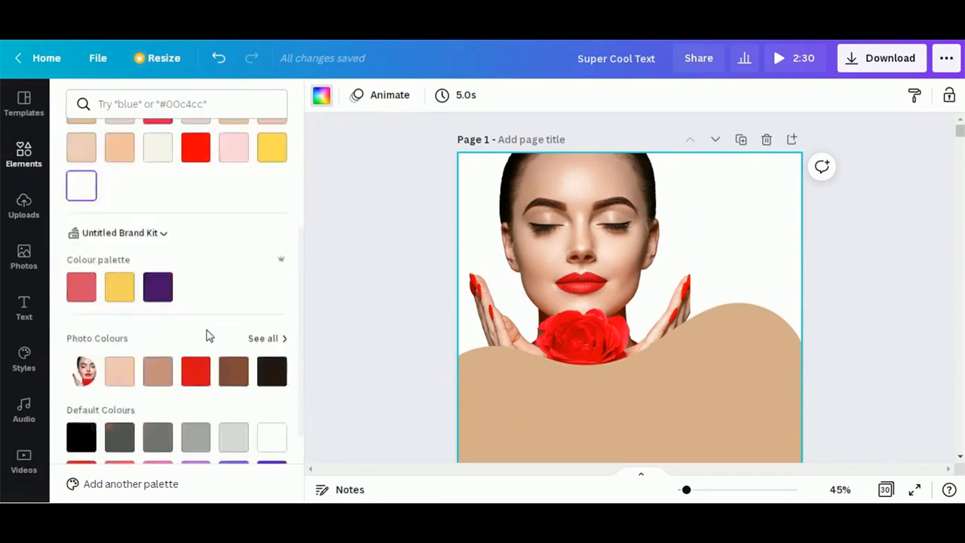
click(118, 373)
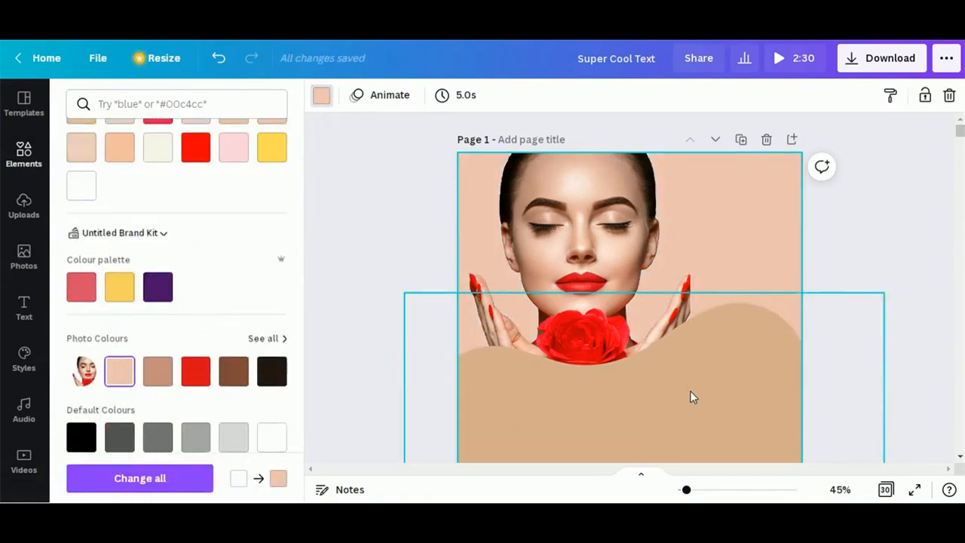
Recolour the tan abstract shape on page 1 to the pale cream document colour, matching the curved shape on page 2.
scroll(691, 392, down, 2)
scroll(641, 294, down, 2)
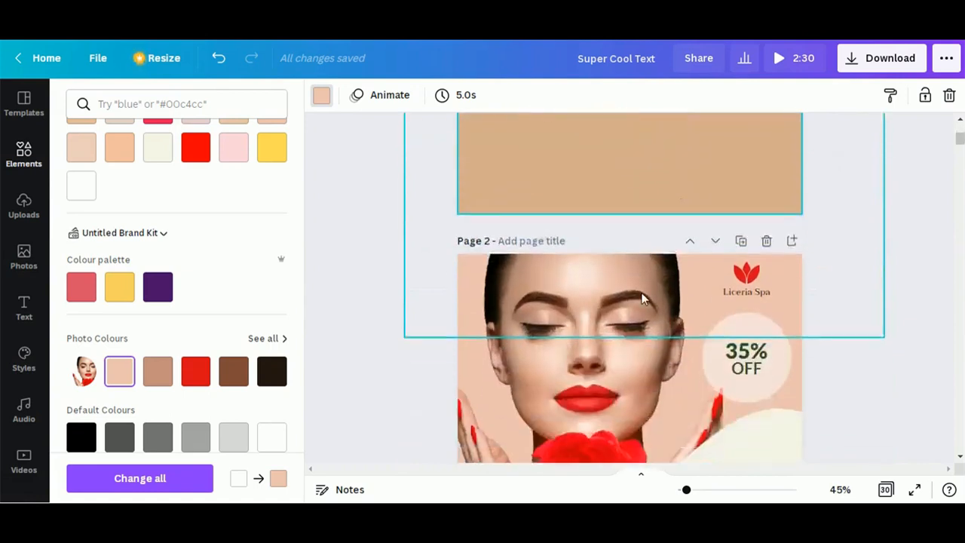
click(617, 165)
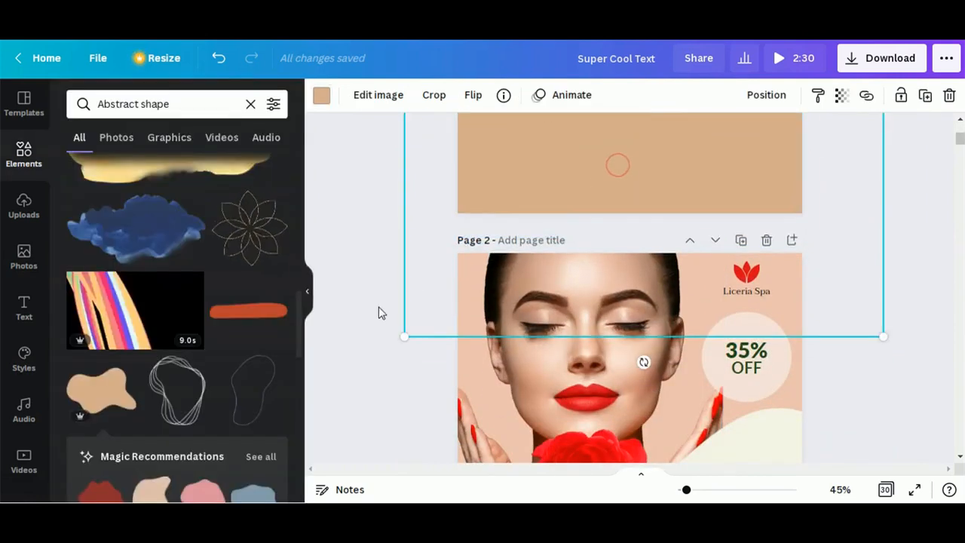
click(324, 96)
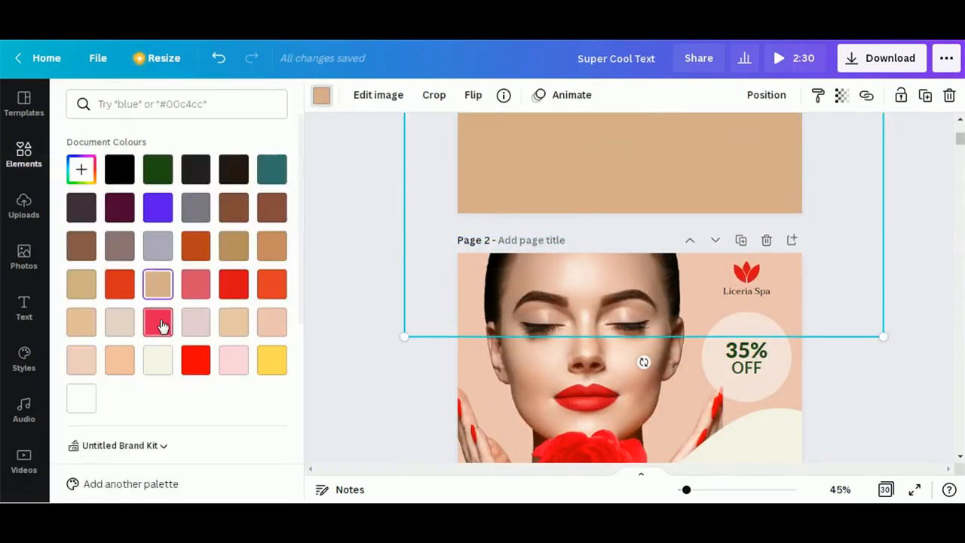
scroll(231, 366, down, 1)
scroll(610, 367, down, 1)
scroll(641, 369, down, 1)
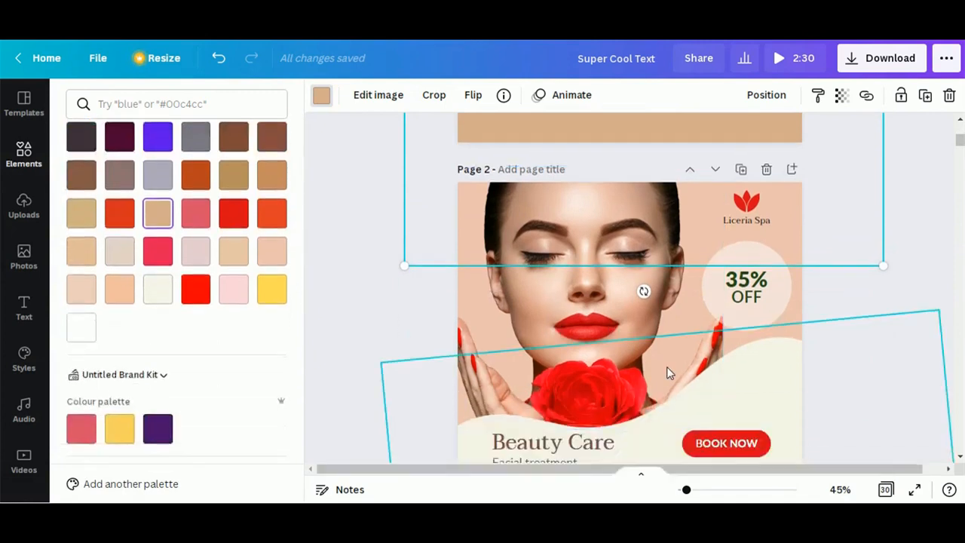
click(157, 289)
scroll(521, 283, up, 5)
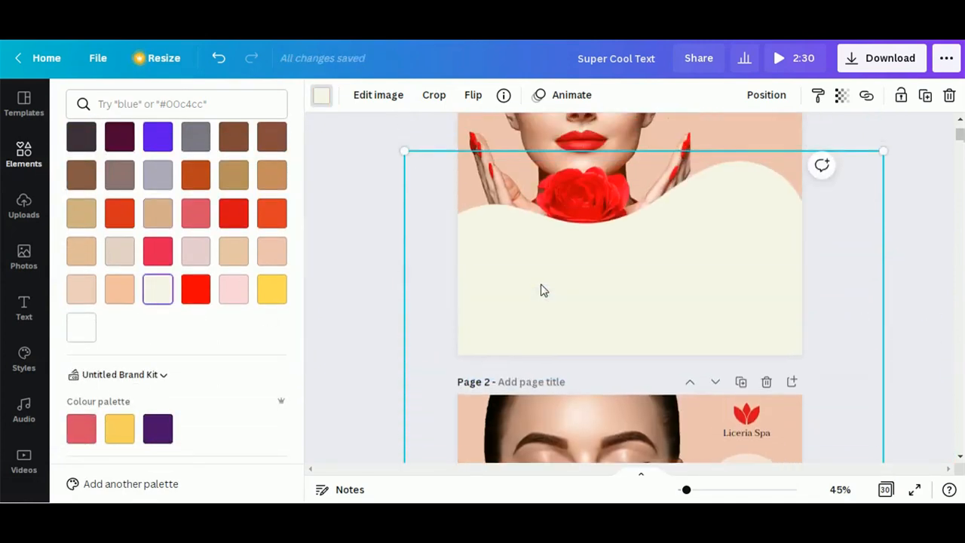
scroll(543, 291, up, 2)
click(351, 161)
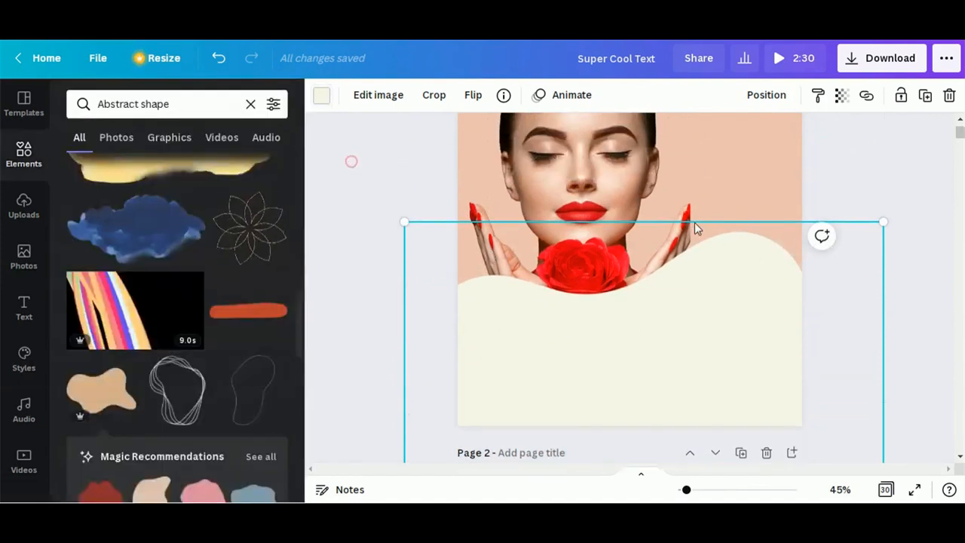
click(391, 149)
Copy the red lotus logo and "Liceria Spa" text from page 2 onto page 1's upper right corner.
scroll(738, 297, down, 5)
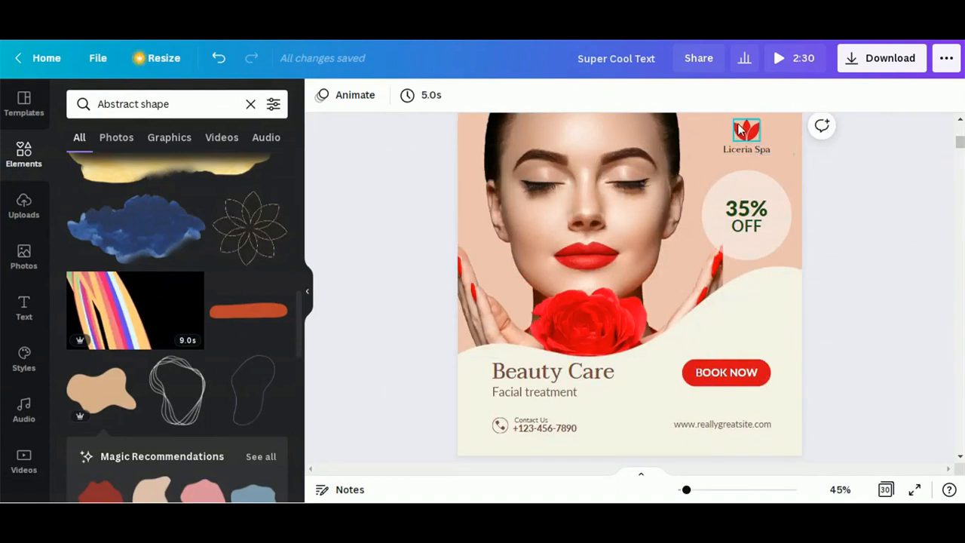
click(748, 131)
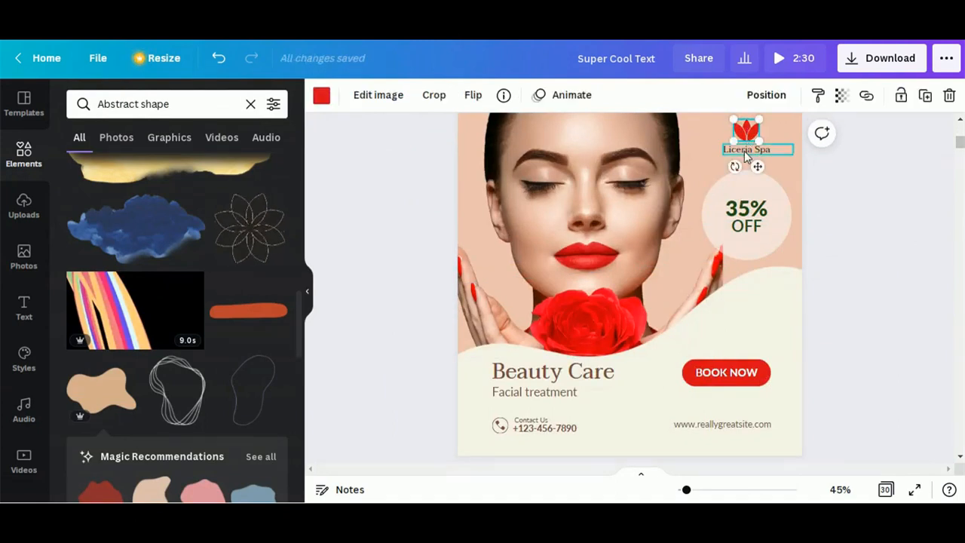
click(747, 153)
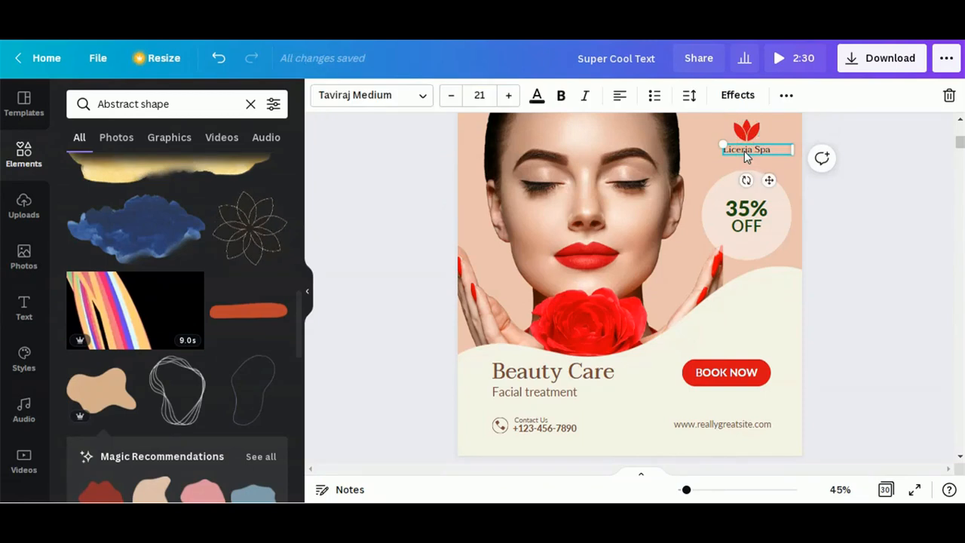
shift+click(754, 134)
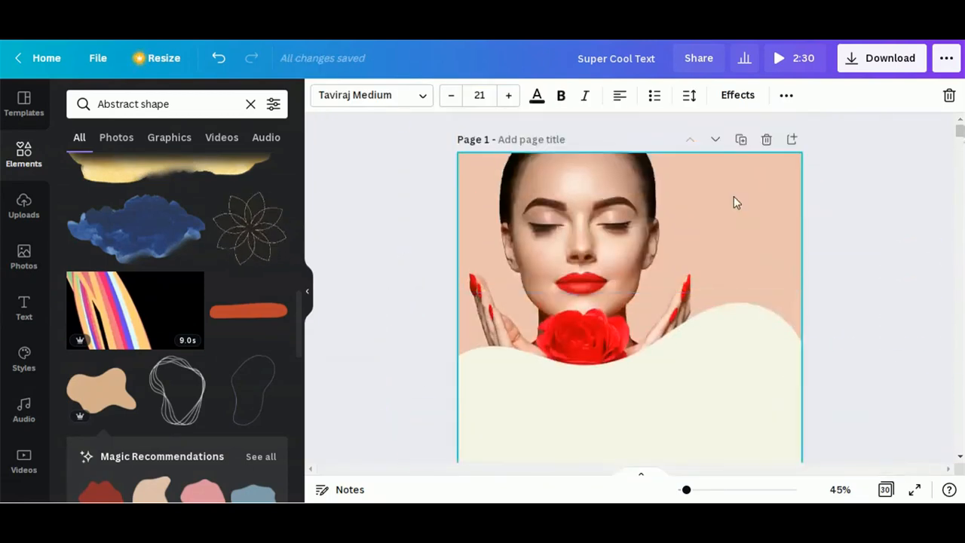
click(733, 196)
key(ctrl+v)
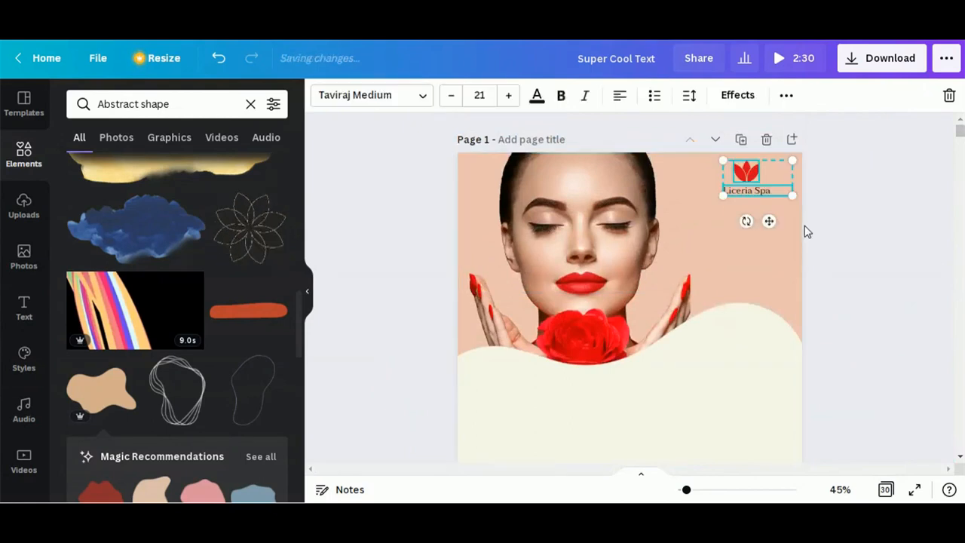
click(870, 252)
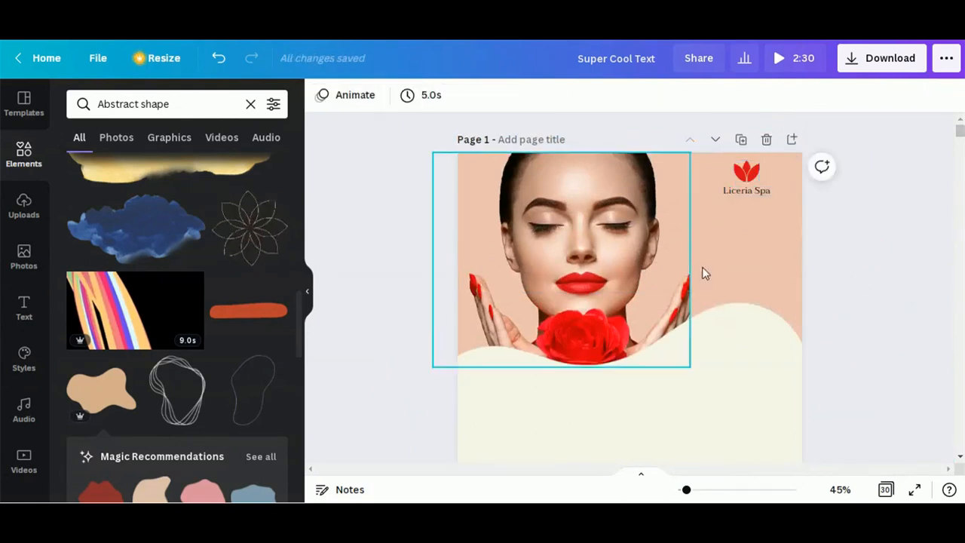
Search the elements for "circle" and add the solid grey-blue circle to page 1.
scroll(718, 283, down, 5)
scroll(718, 284, down, 2)
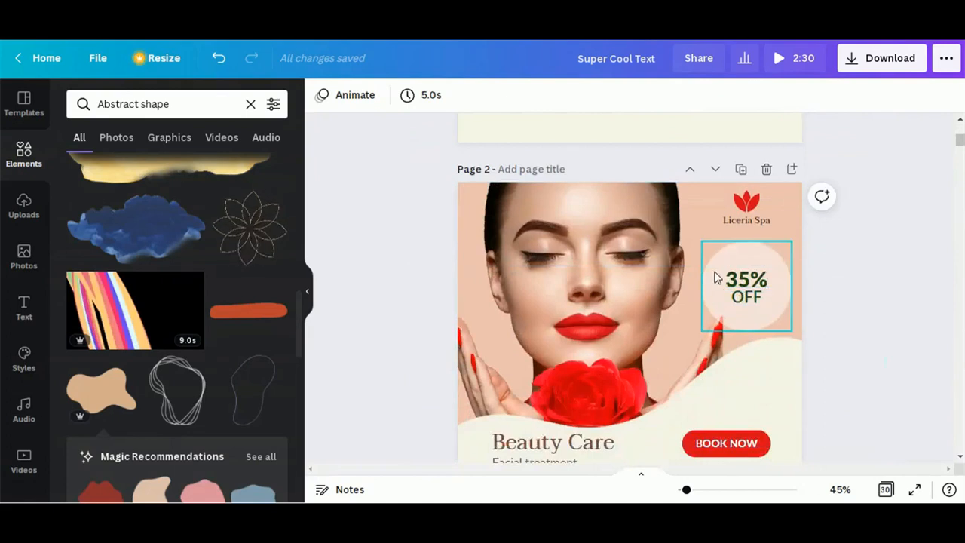
scroll(803, 278, up, 8)
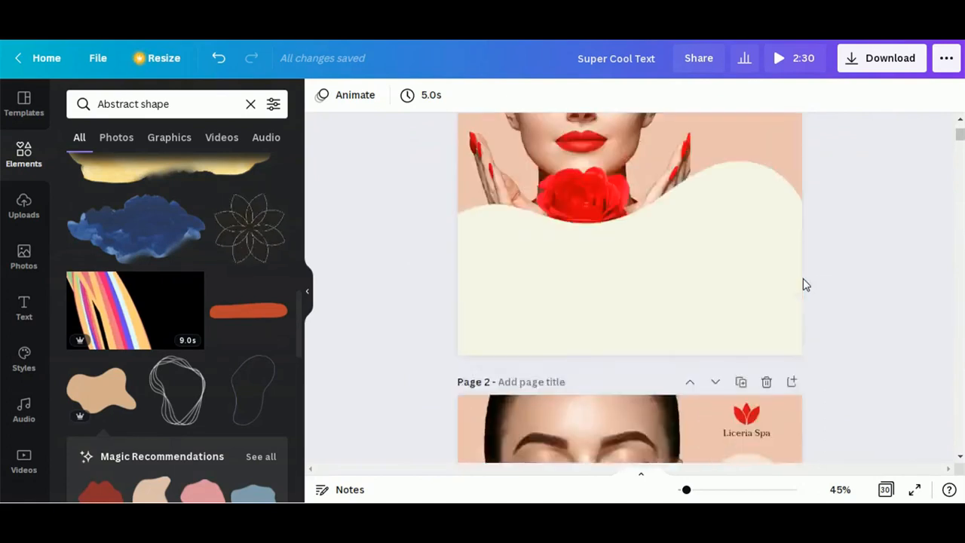
click(251, 105)
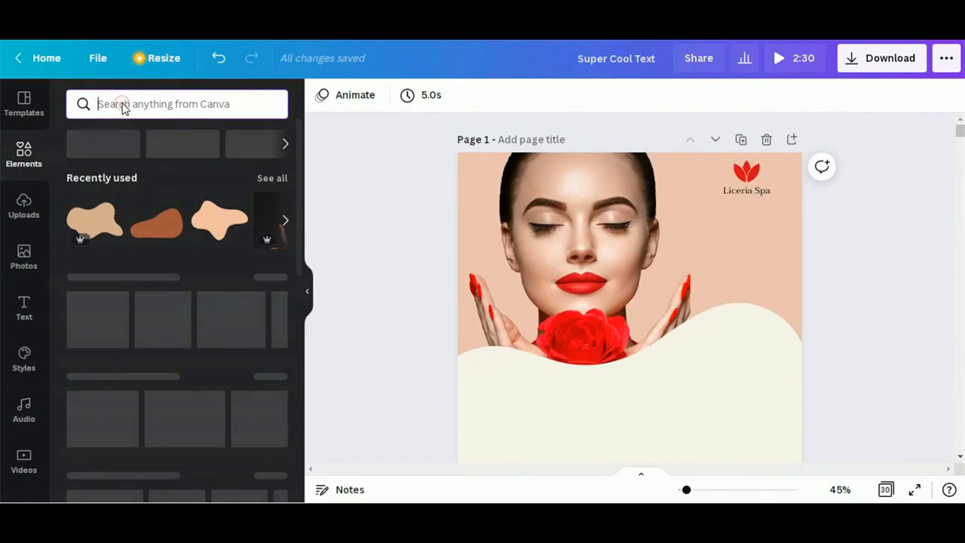
text(c)
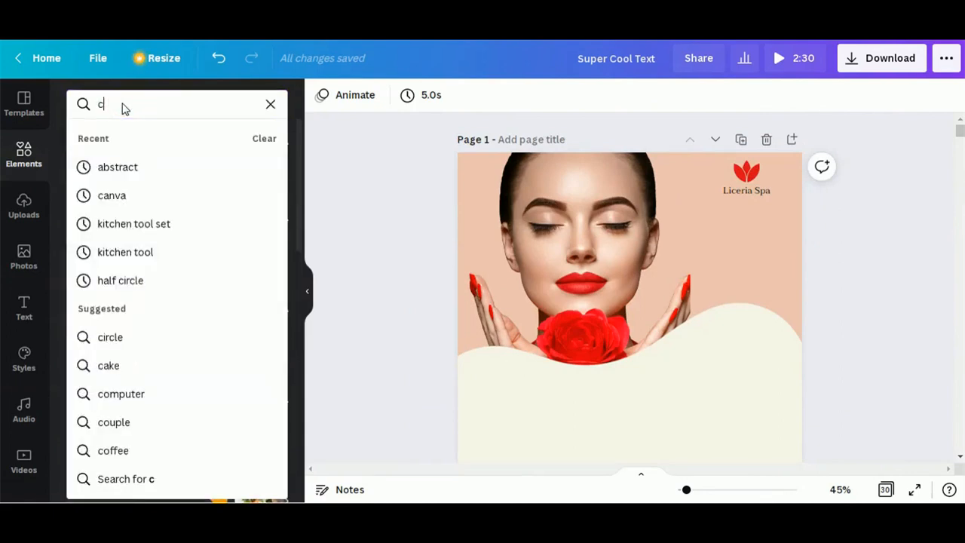
click(110, 337)
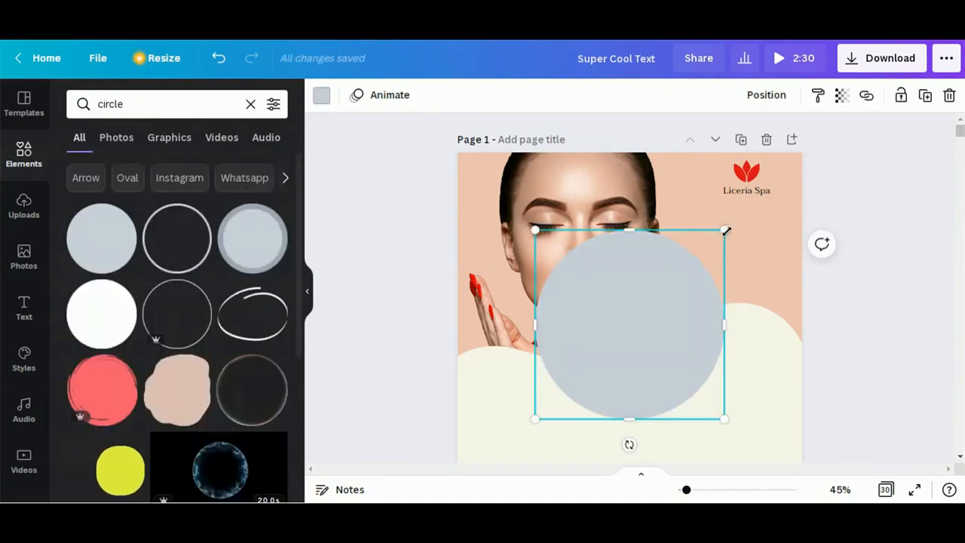
Shrink the circle and place it beneath the Liceria Spa logo, just above the cream curve.
drag(725, 230, 624, 329)
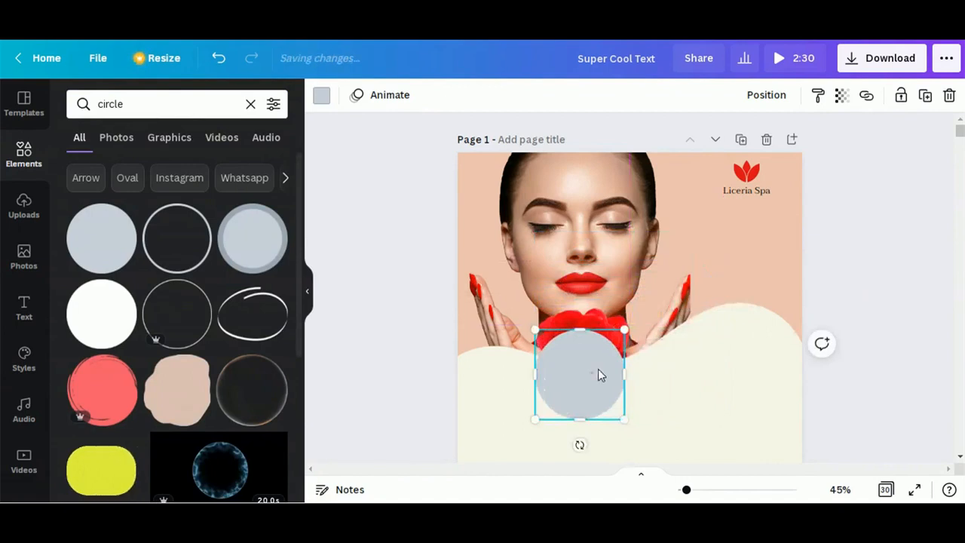
drag(600, 374, 760, 248)
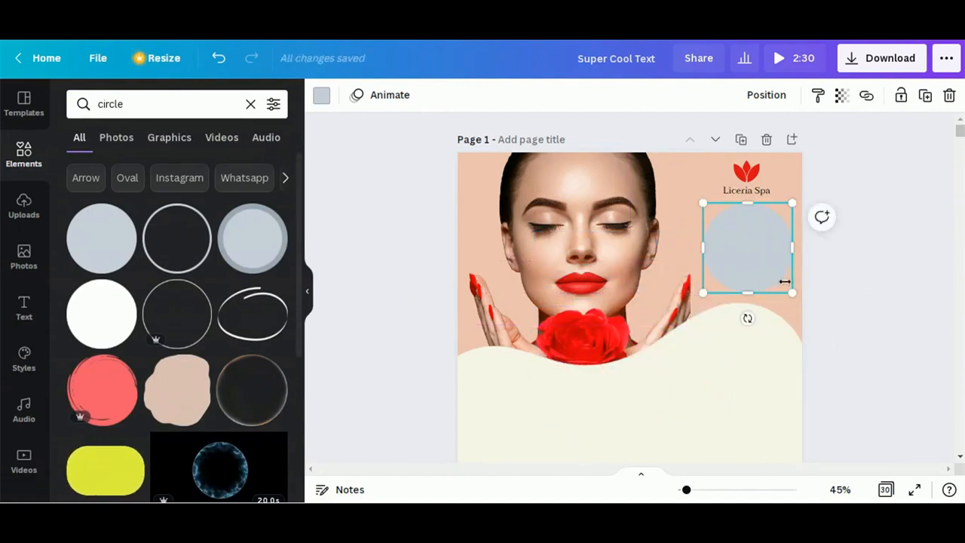
drag(787, 289, 768, 258)
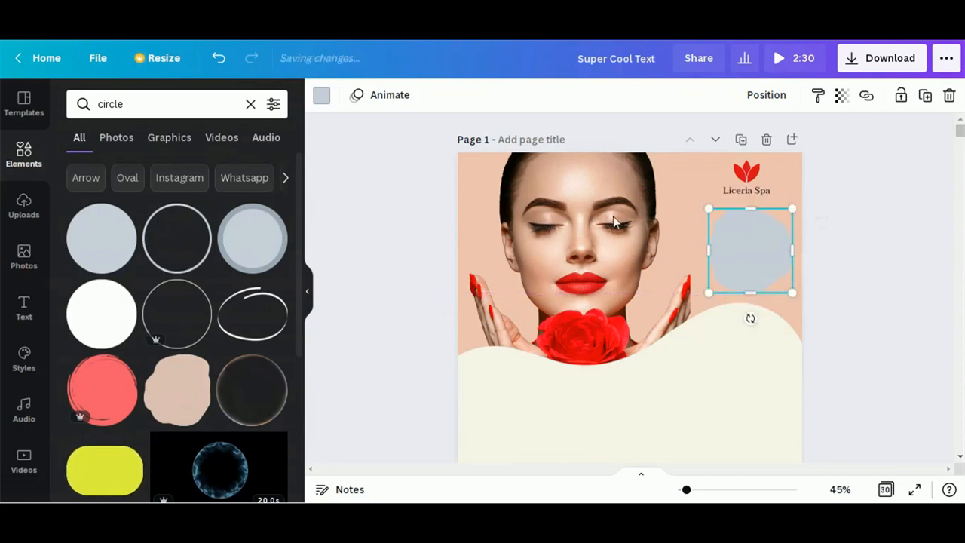
Recolour the circle white and set its transparency to 72.
click(321, 95)
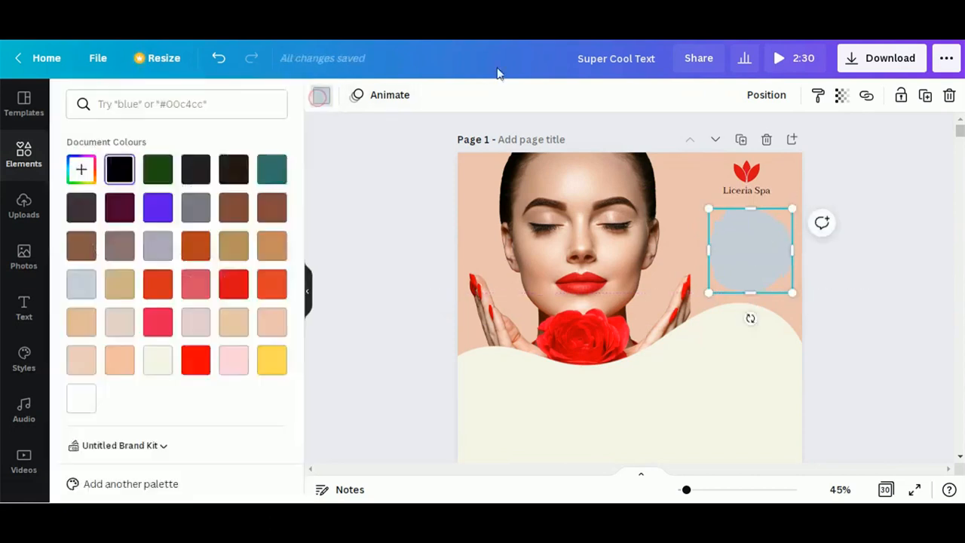
click(81, 398)
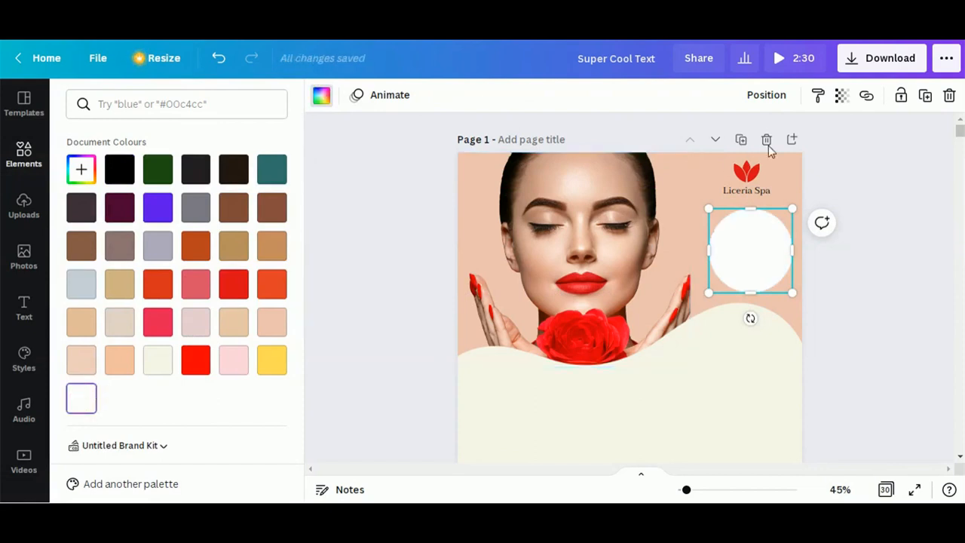
click(842, 98)
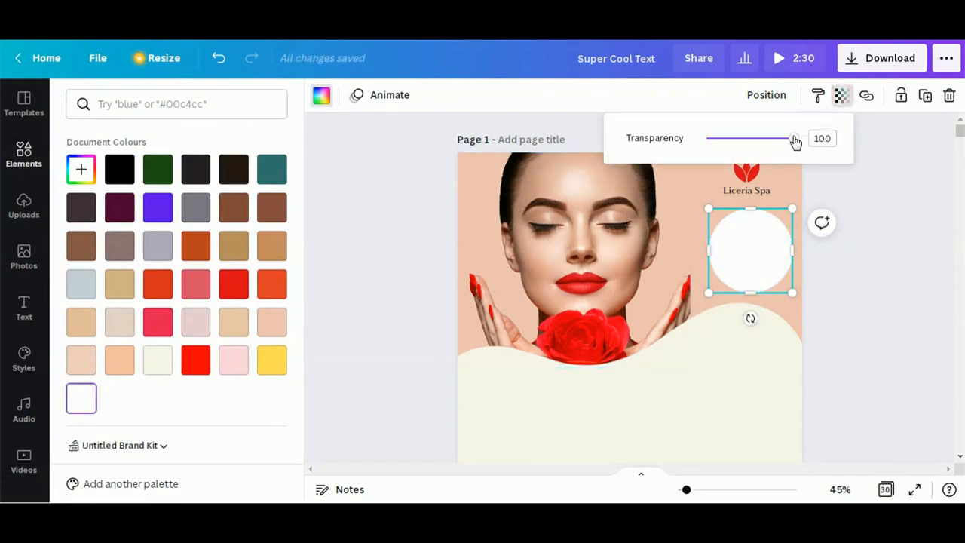
drag(795, 140, 776, 143)
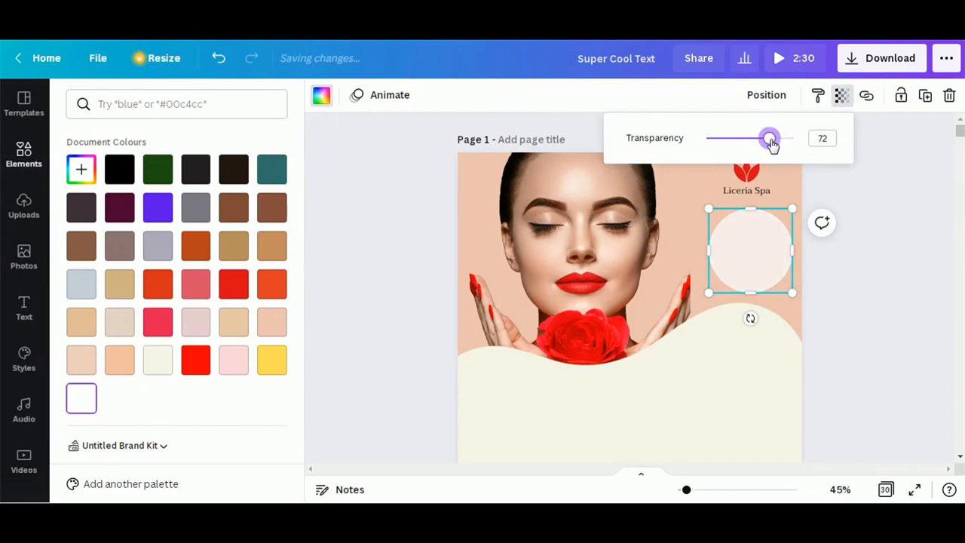
click(865, 246)
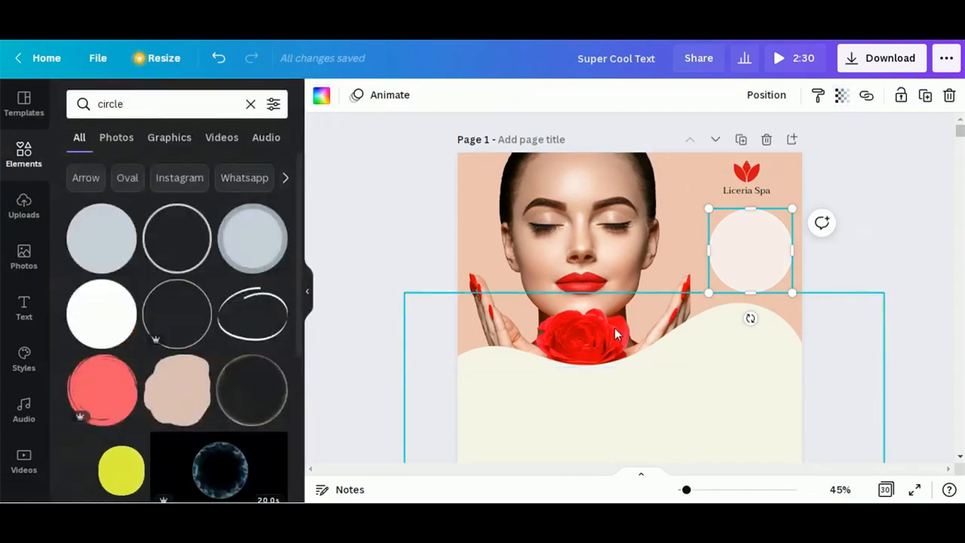
Add a text box on page 1 reading "35%" with "off" on a second line.
key(t)
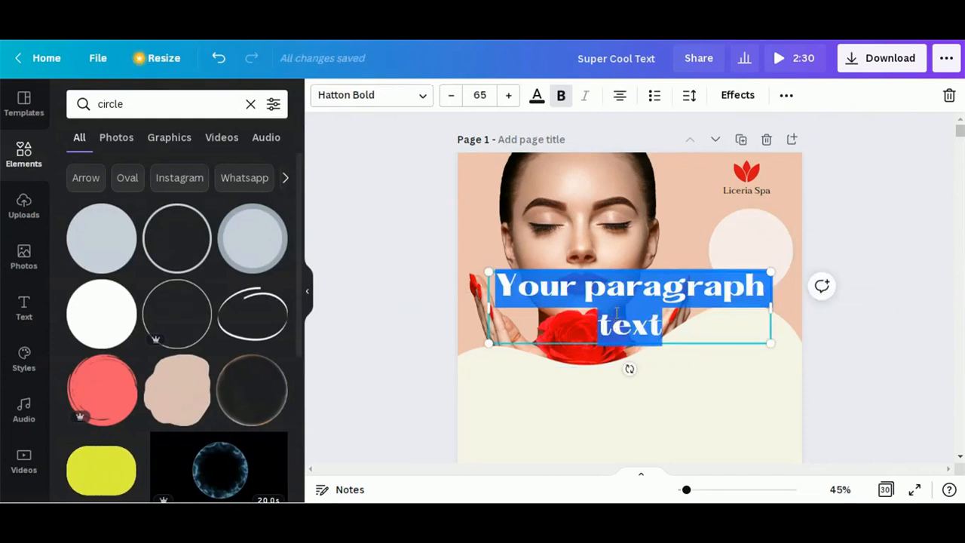
text(5)
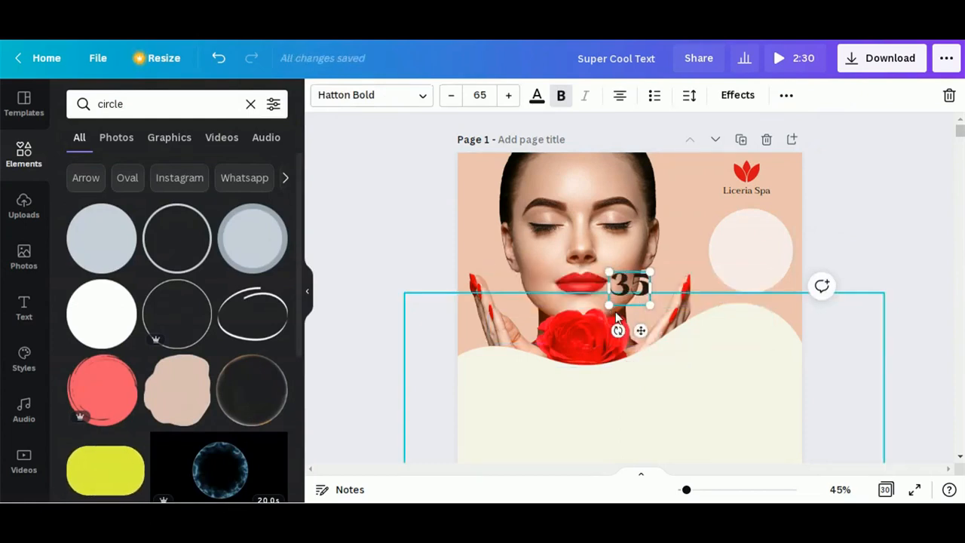
text(%)
scroll(649, 333, down, 1)
scroll(650, 334, down, 4)
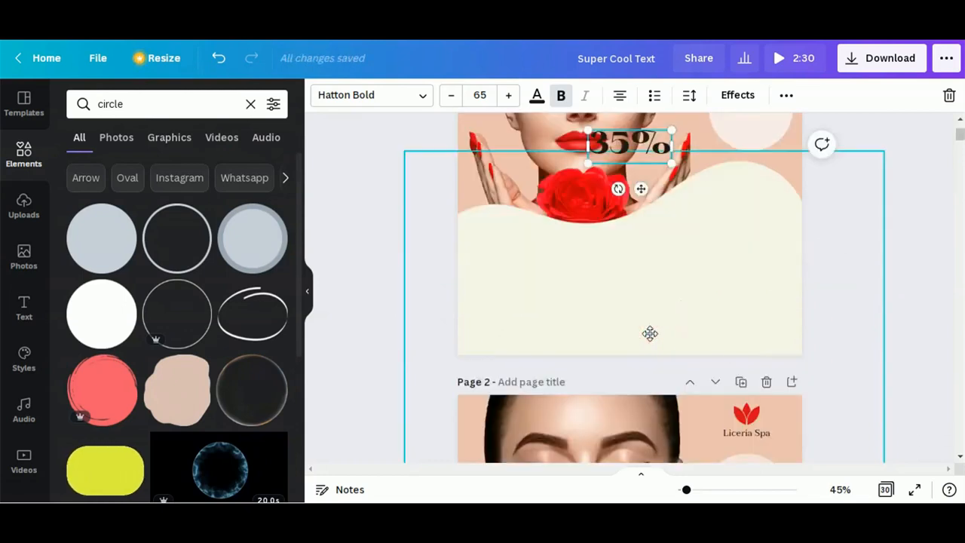
scroll(650, 334, up, 3)
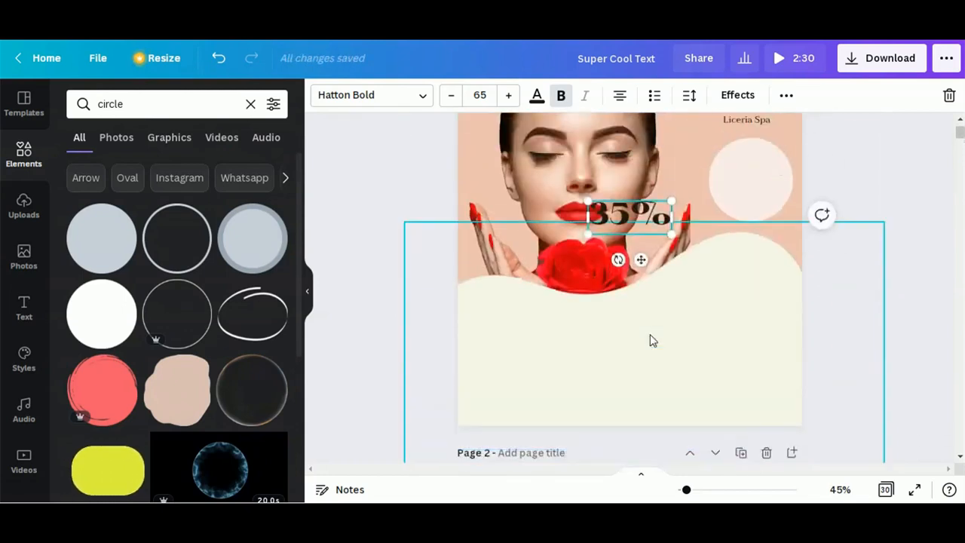
scroll(650, 334, up, 2)
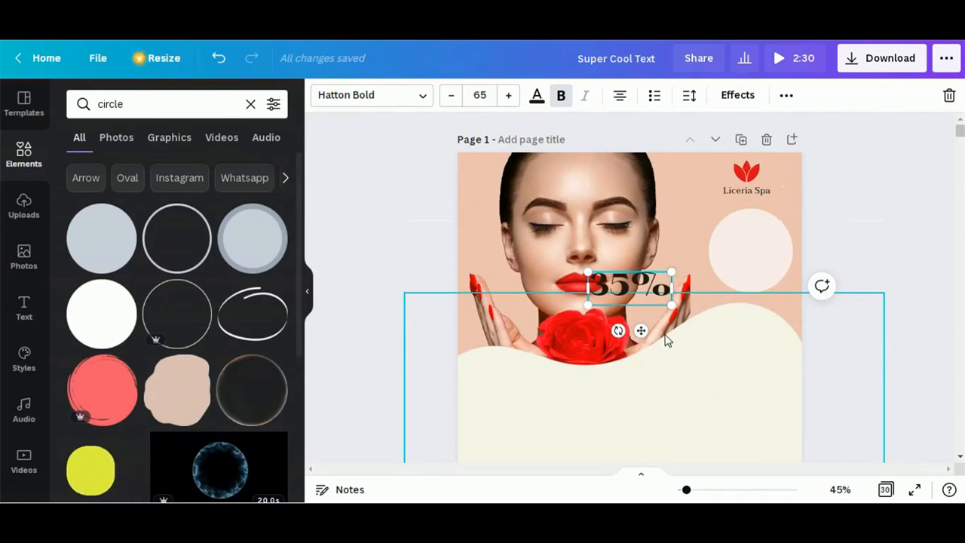
key(Return)
text(off)
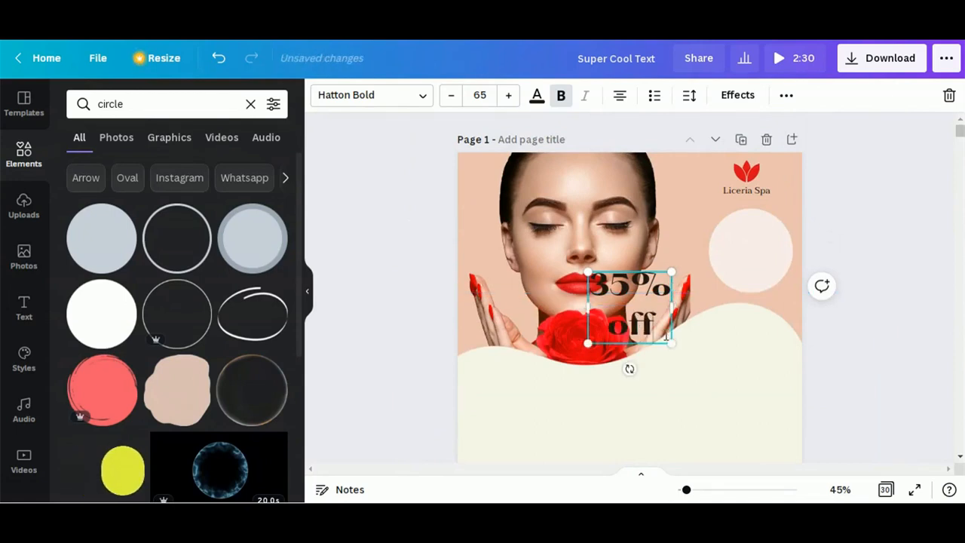
Set both lines of the "35% off" text to size 30 and move the text onto the white circle.
click(471, 93)
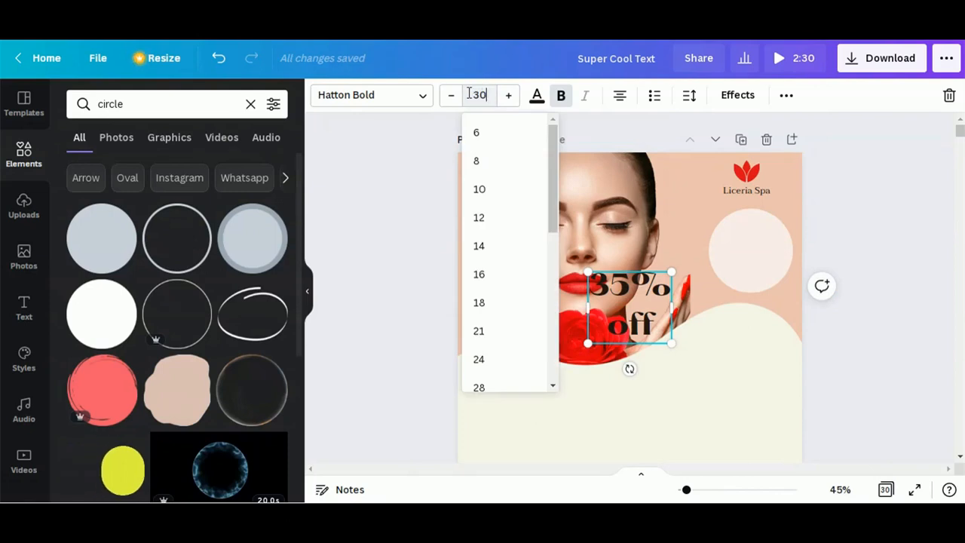
key(Return)
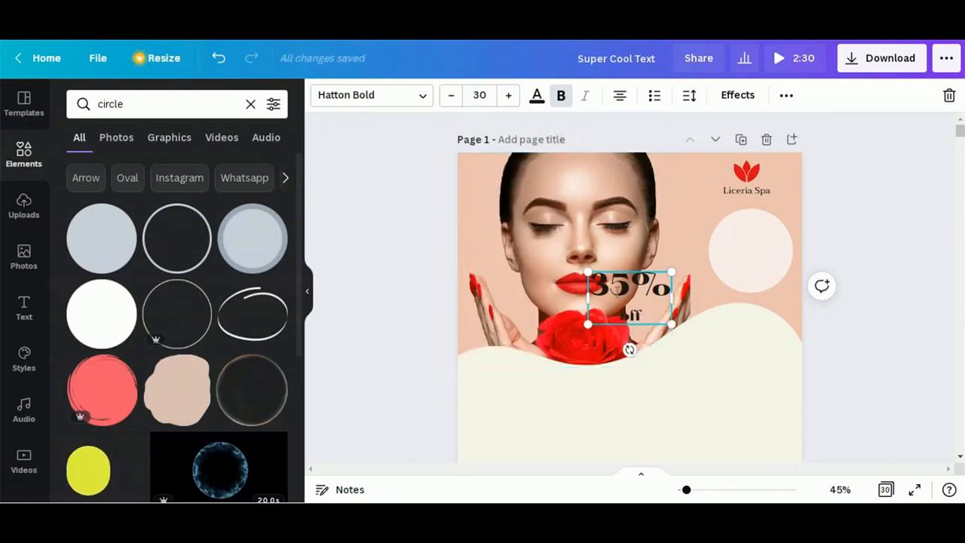
key(ctrl+a)
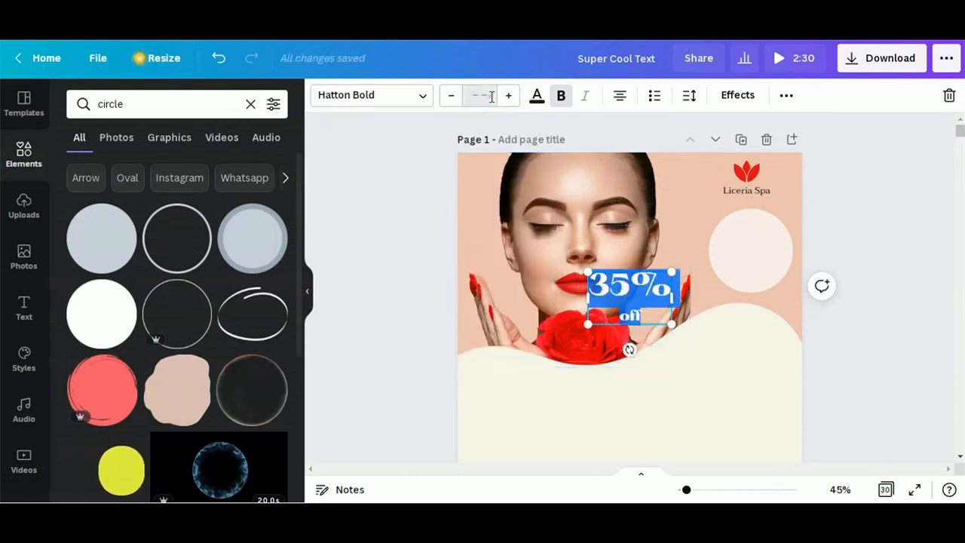
click(491, 96)
text(30)
key(Return)
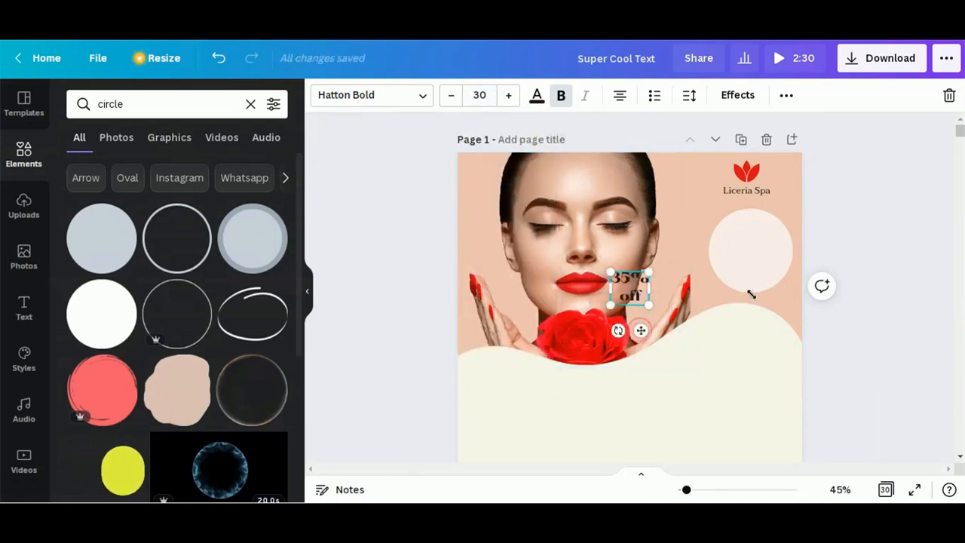
mouse_move(751, 294)
mouse_down()
mouse_move(766, 284)
mouse_move(763, 291)
mouse_up()
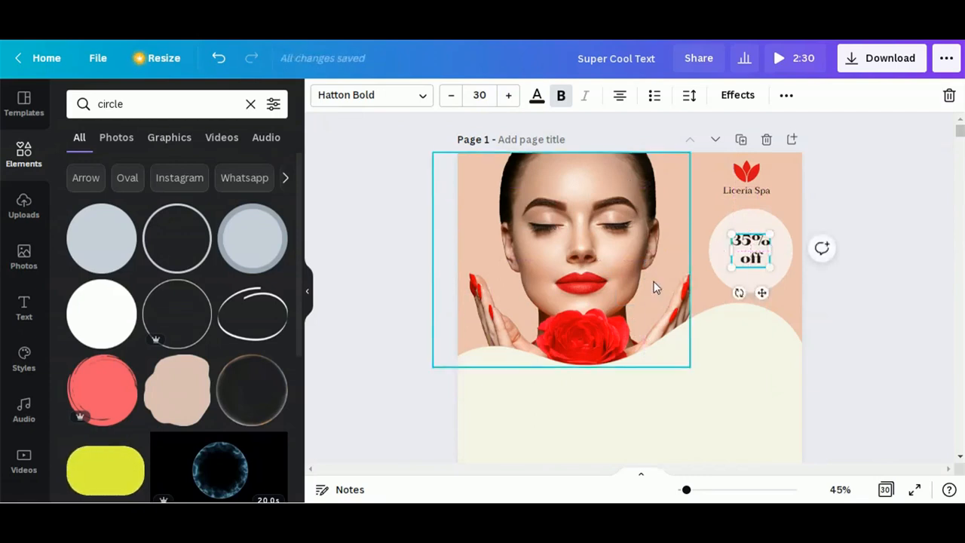
Check the font of the page 2 discount text and set the page 1 "35% off" text to Lato Bold.
scroll(660, 297, down, 5)
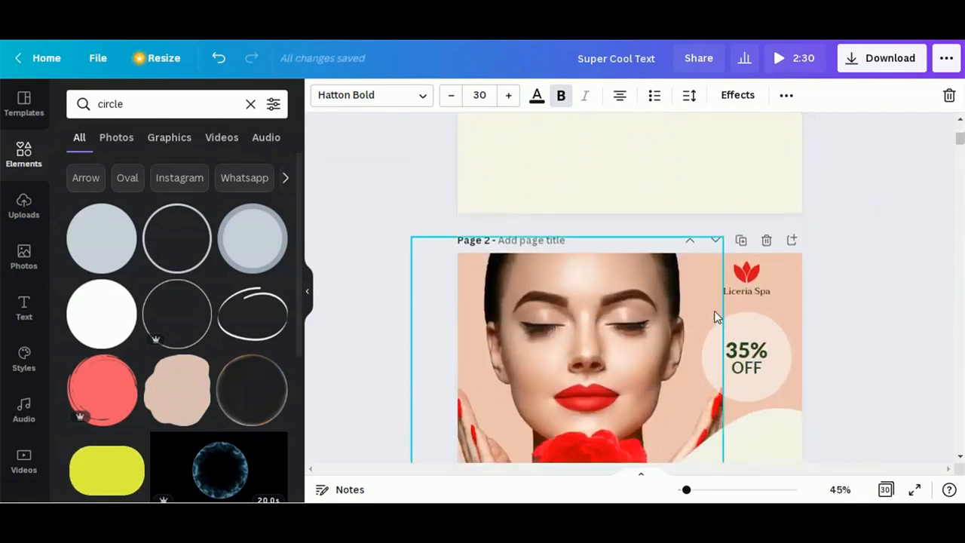
click(749, 355)
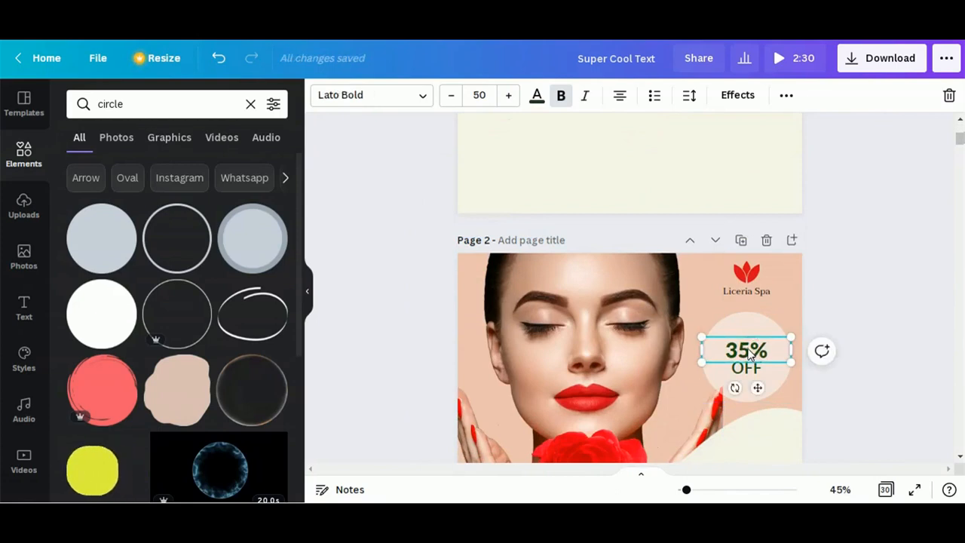
click(749, 369)
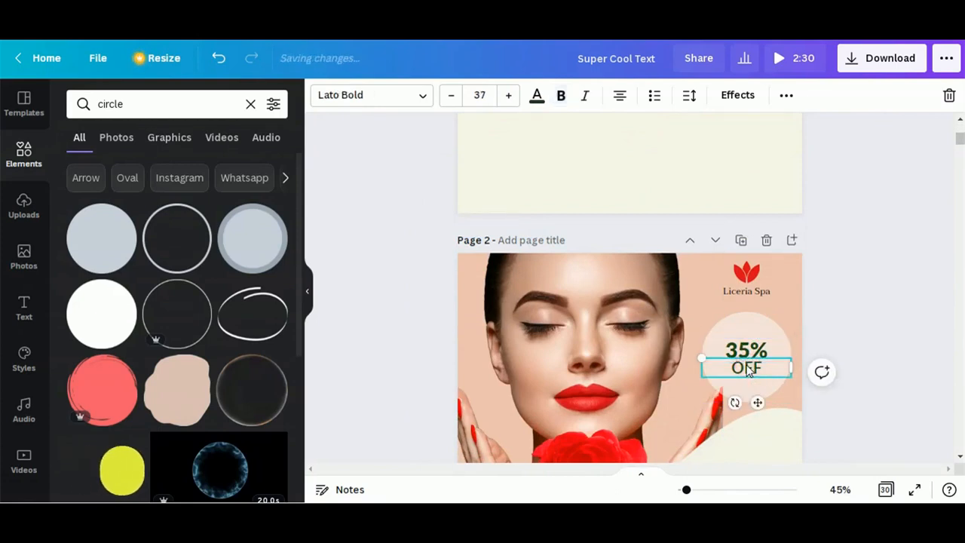
scroll(745, 362, up, 5)
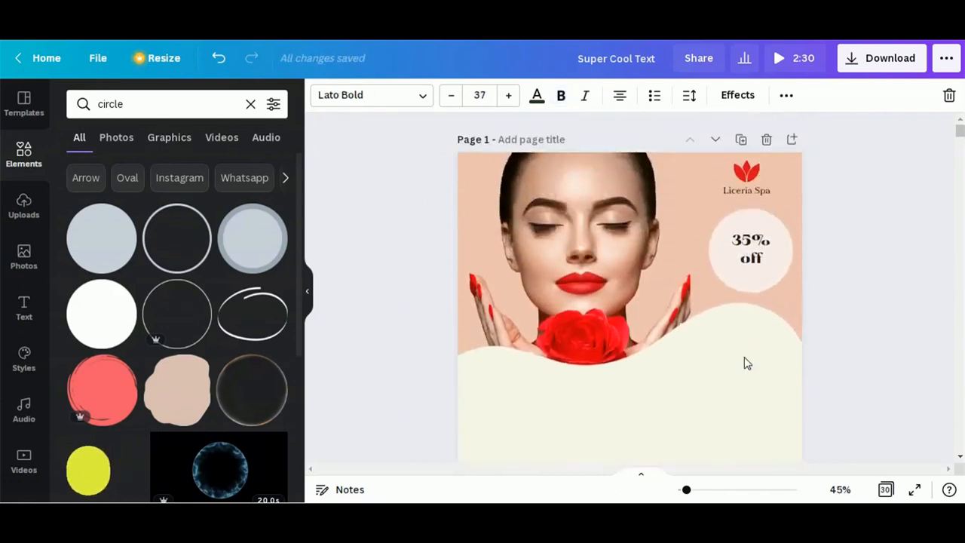
click(750, 239)
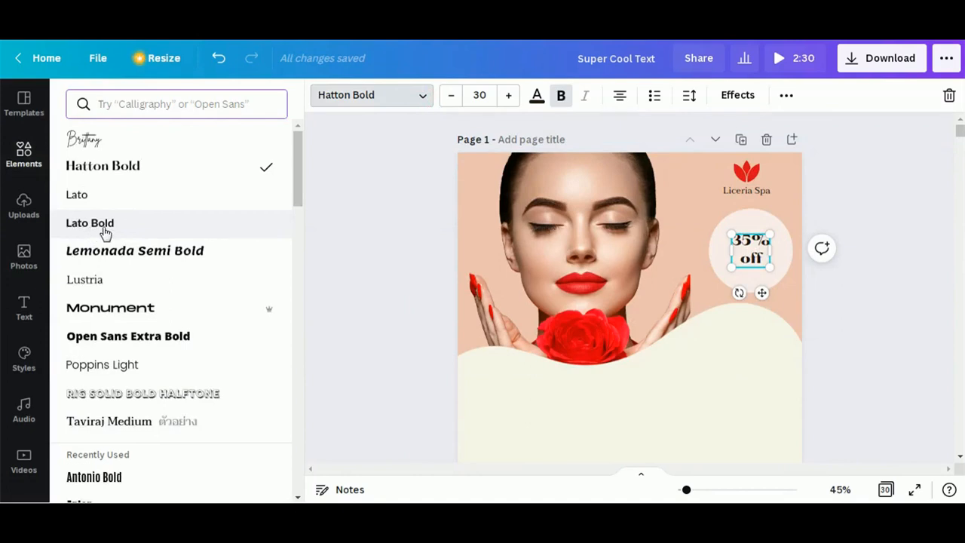
click(83, 228)
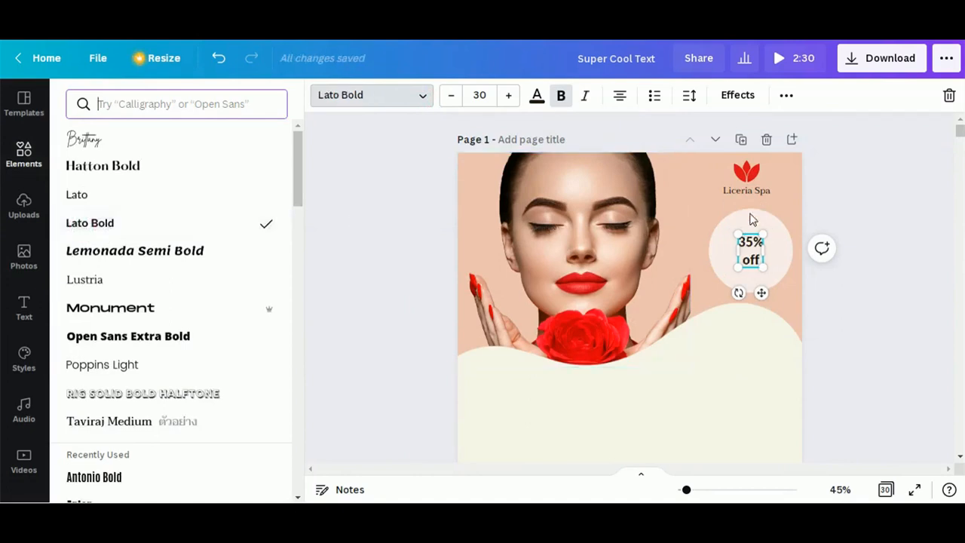
Increase the "35% off" text on page 1 to size 39.
click(509, 95)
click(509, 95)
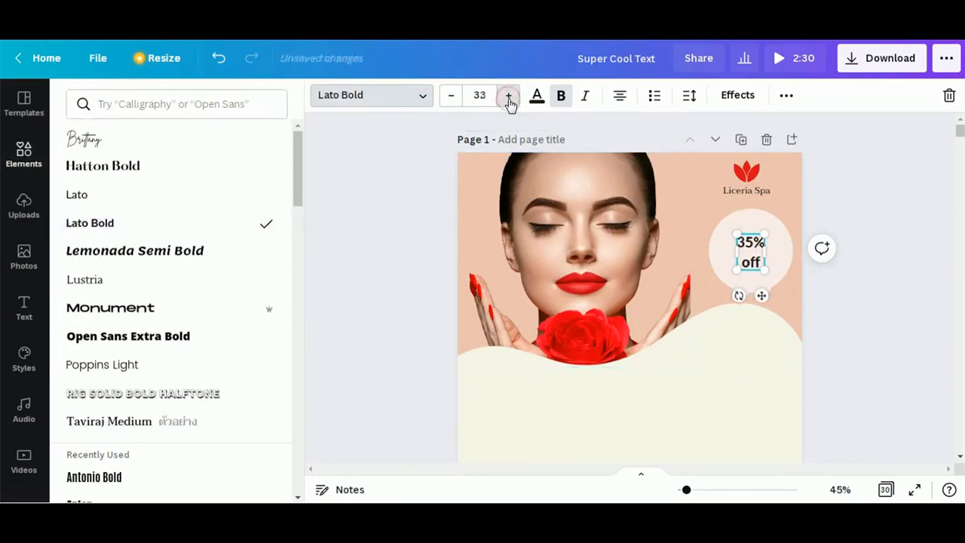
click(509, 96)
click(508, 95)
click(508, 95)
click(509, 95)
click(509, 96)
click(509, 96)
click(508, 96)
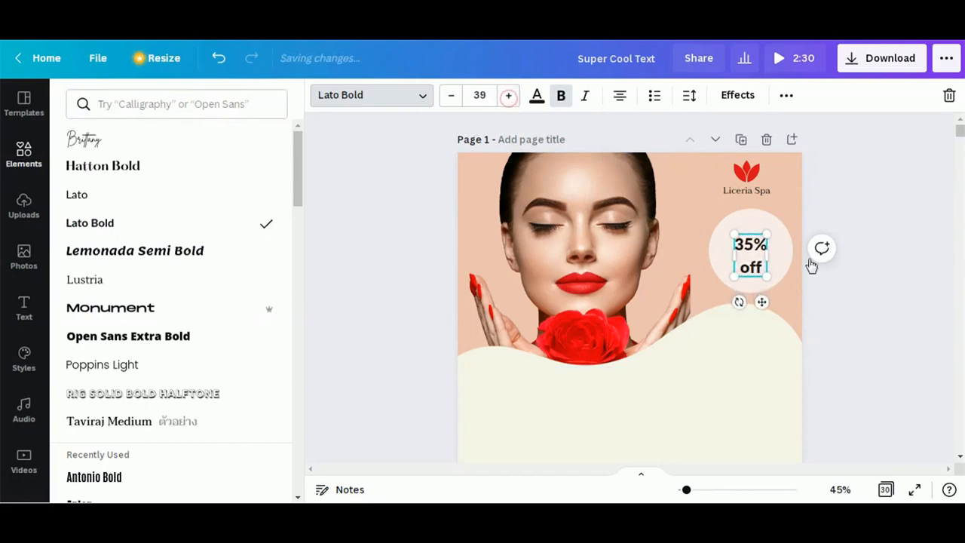
Switch the discount text on page 1 to all uppercase letters.
scroll(804, 276, down, 2)
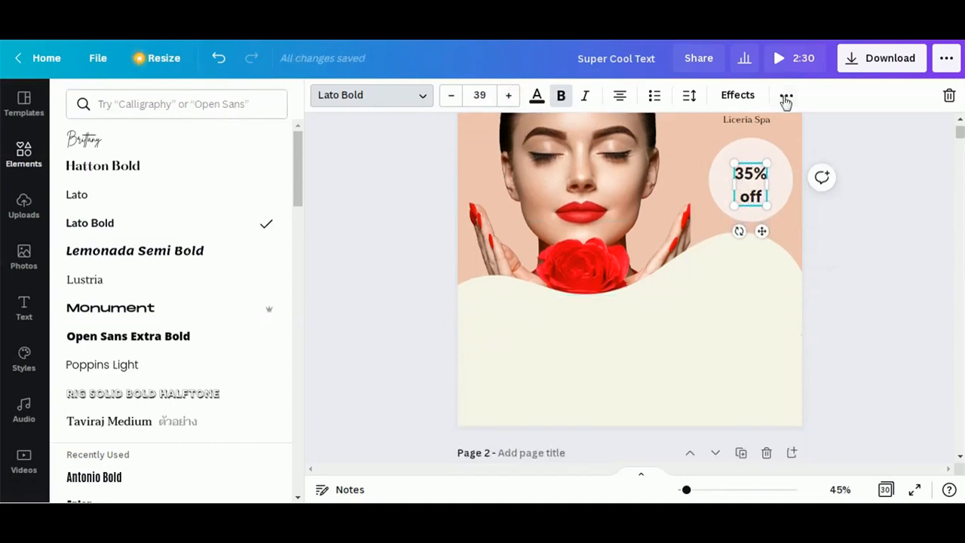
click(786, 96)
click(492, 131)
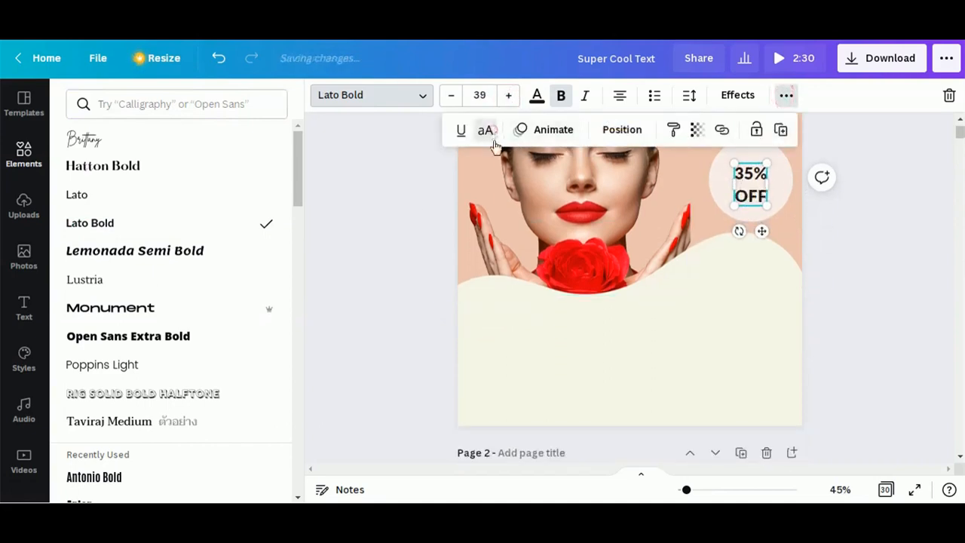
click(904, 223)
Recolour the "35% OFF" text dark teal and shift it up slightly to centre it in the white circle.
click(537, 95)
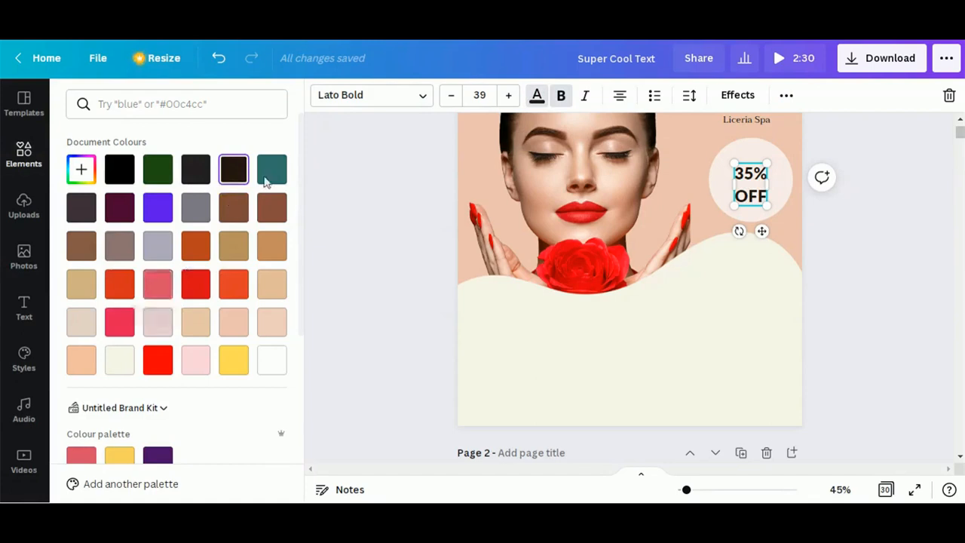
click(273, 170)
click(870, 266)
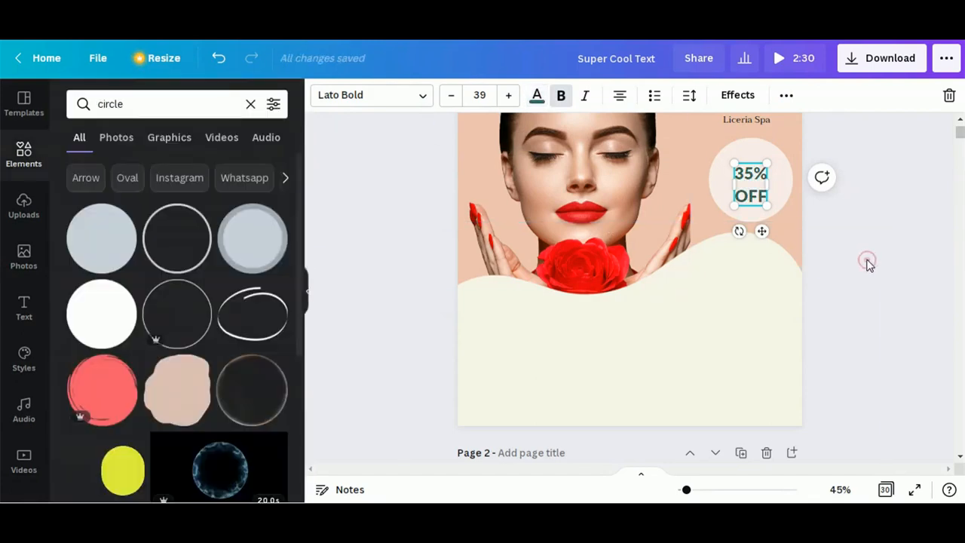
click(763, 188)
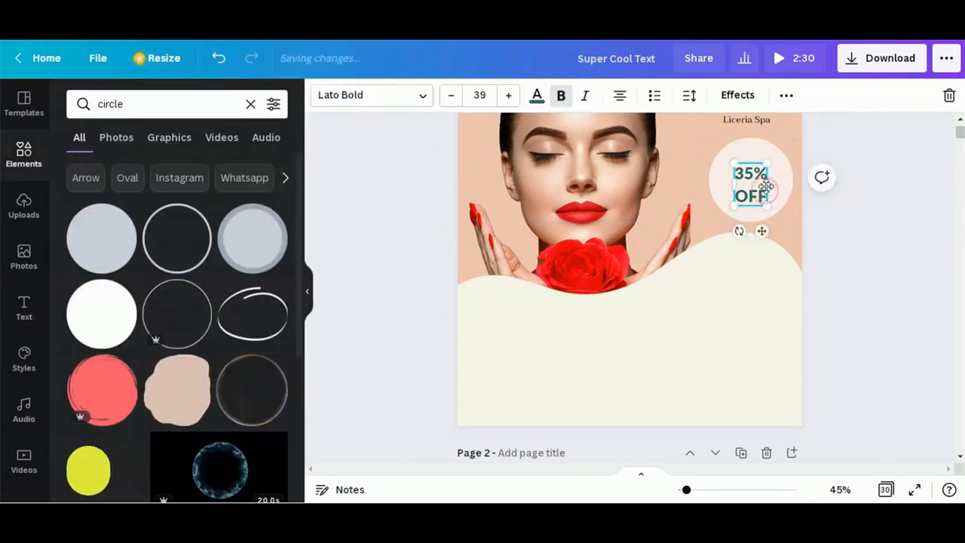
click(871, 269)
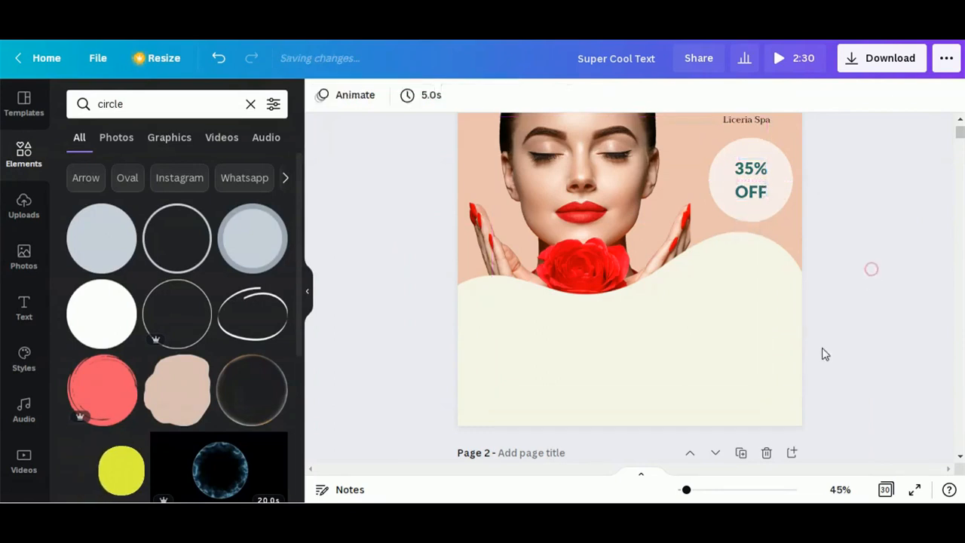
Copy the "Beauty Care" heading, "Facial treatment" subtitle, contact texts and website address from page 2 into the cream area of page 1.
scroll(822, 355, down, 5)
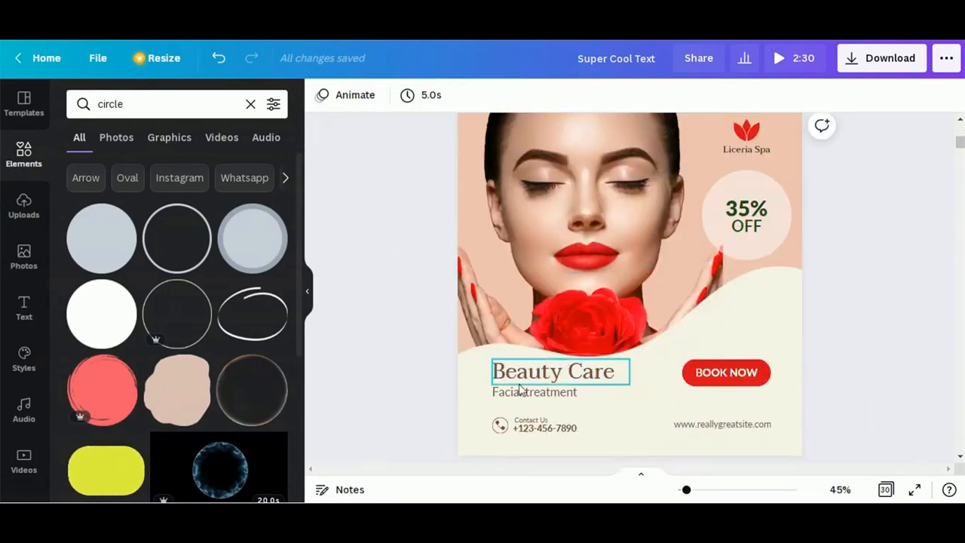
click(544, 381)
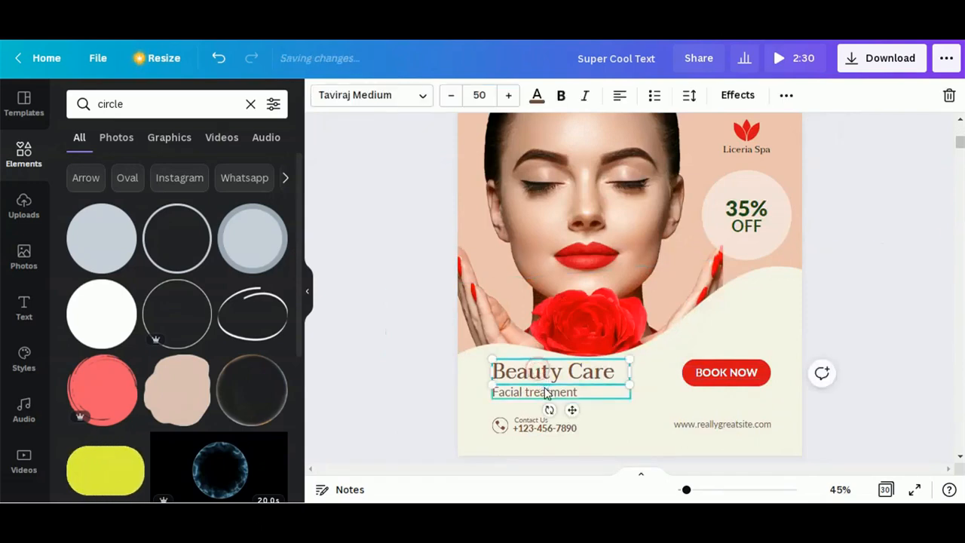
shift+click(547, 392)
shift+click(528, 428)
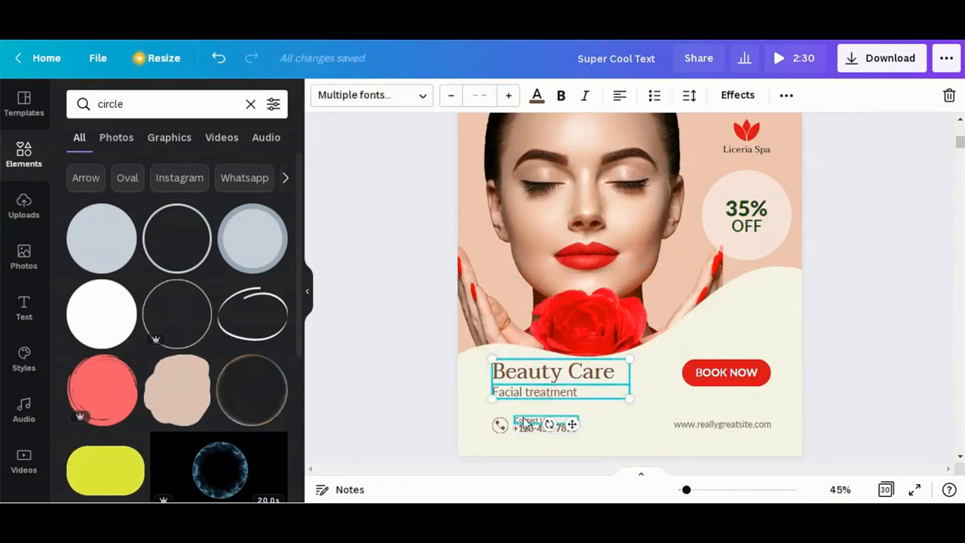
shift+click(686, 424)
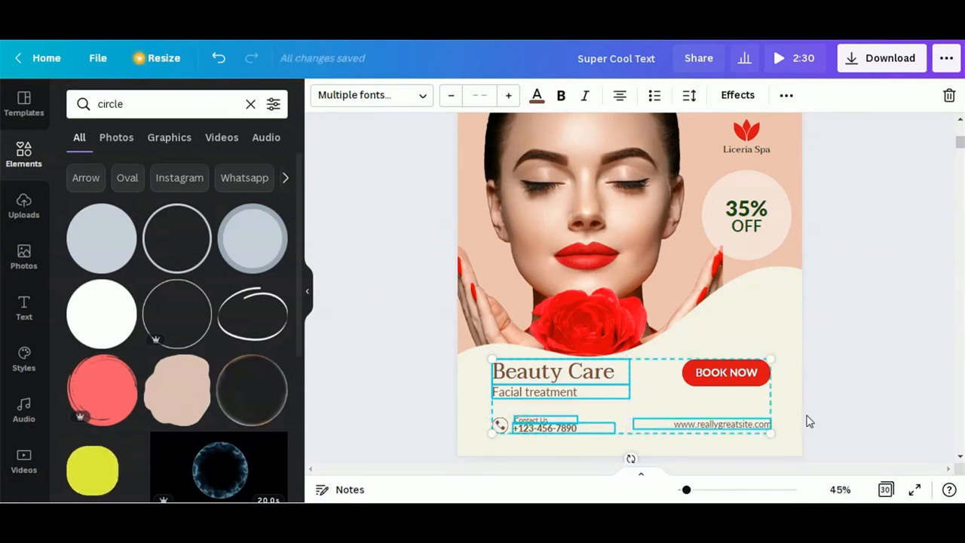
scroll(803, 416, up, 5)
click(625, 390)
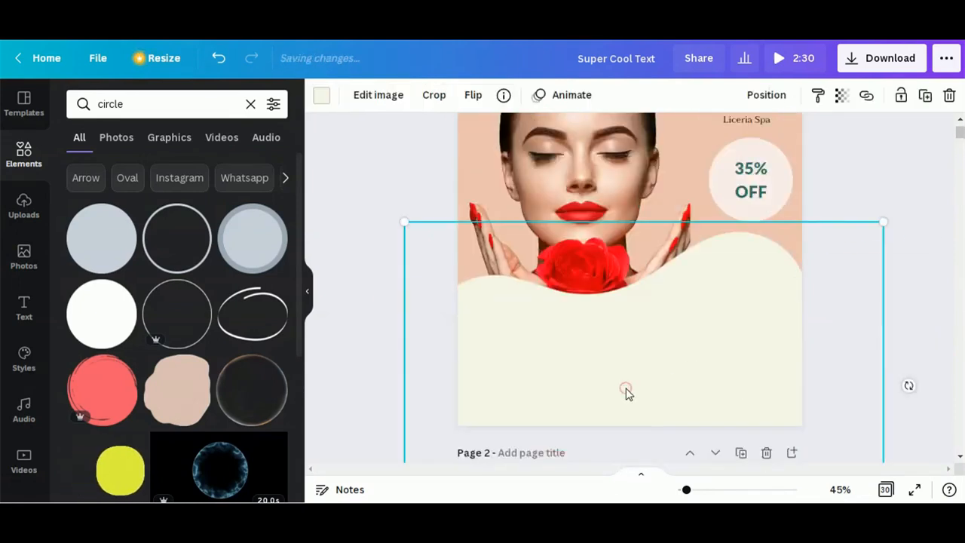
key(ctrl+v)
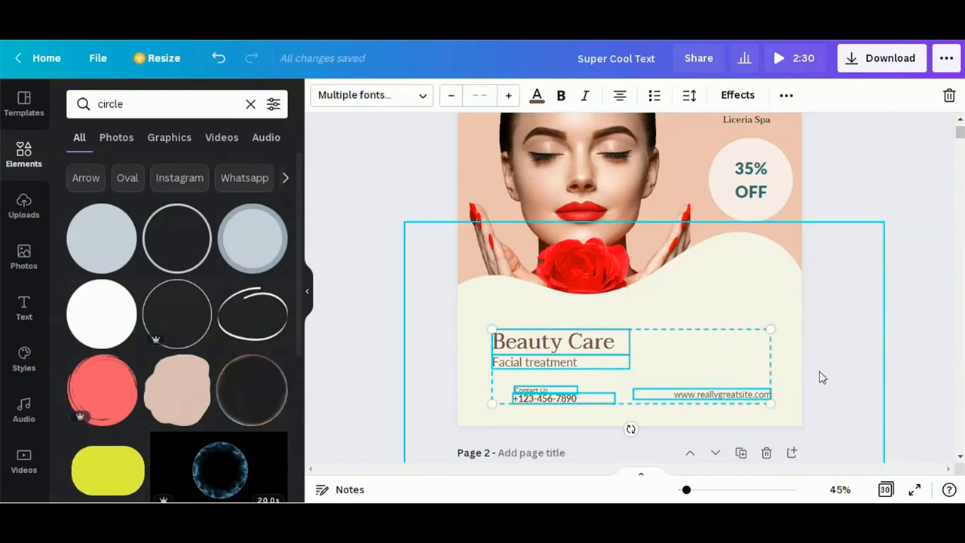
click(895, 192)
Review the "Beauty Care" heading's font on page 1 and compare the page's lower section with page 2.
click(538, 348)
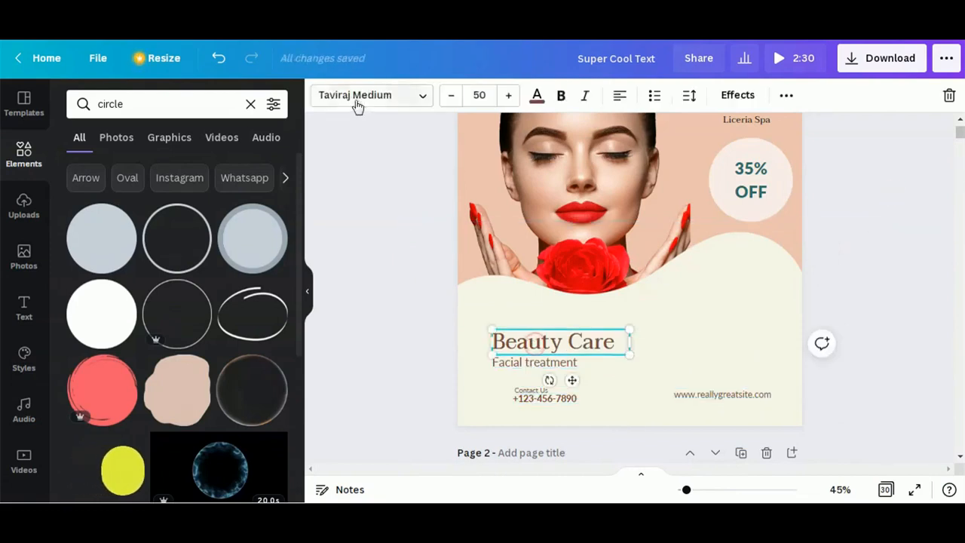
click(423, 96)
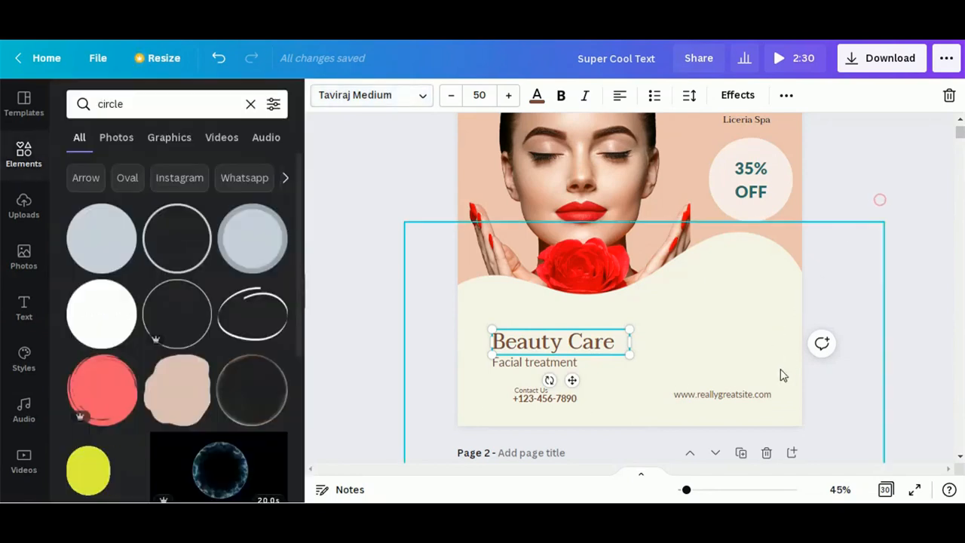
scroll(879, 198, down, 5)
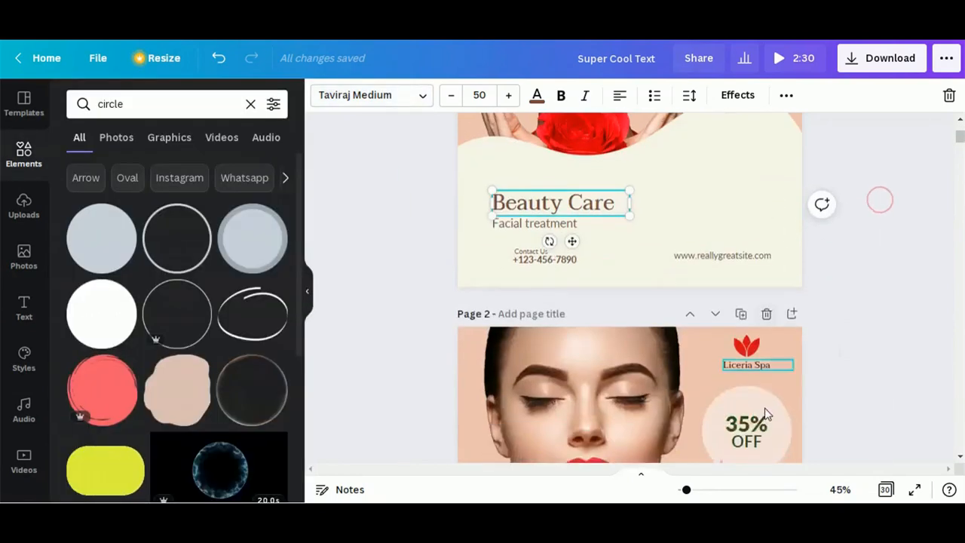
scroll(680, 422, down, 3)
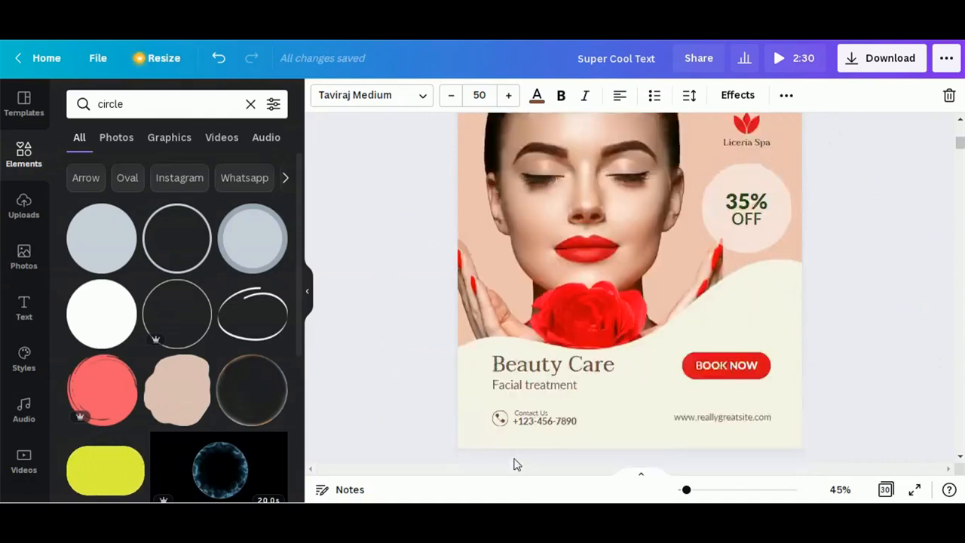
scroll(517, 461, up, 1)
scroll(432, 441, down, 3)
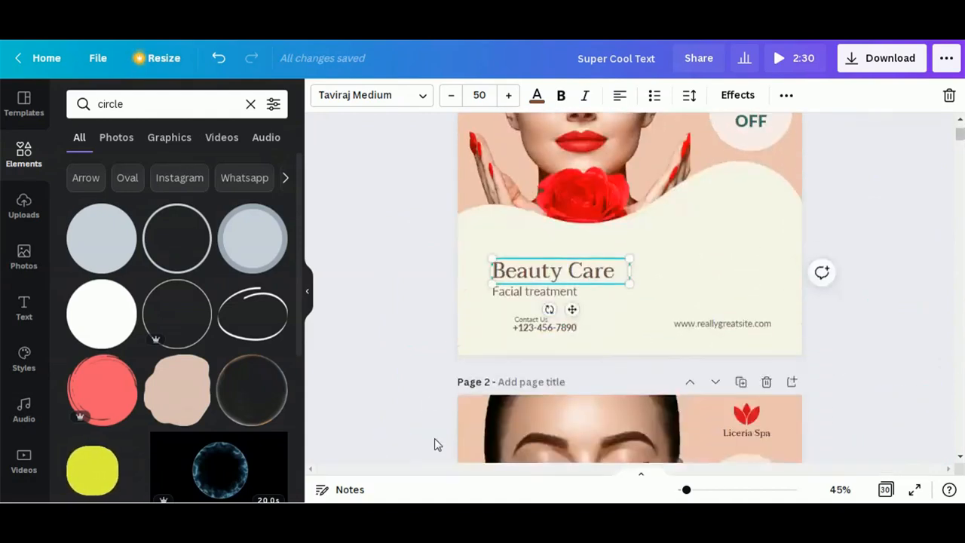
scroll(372, 415, up, 2)
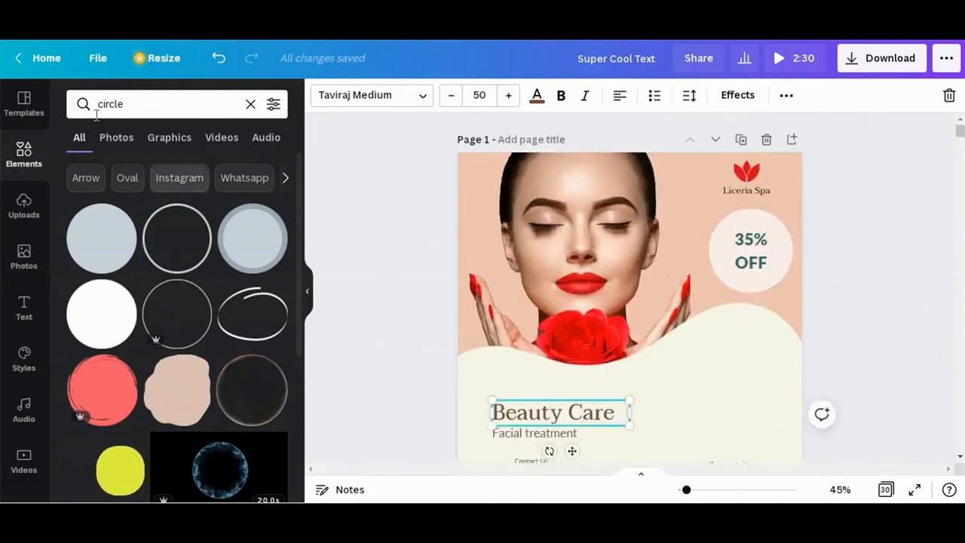
Find a circled phone icon in the elements library and place it, shrunk, beside the "Contact Us" text on page 1.
click(124, 108)
text(phone)
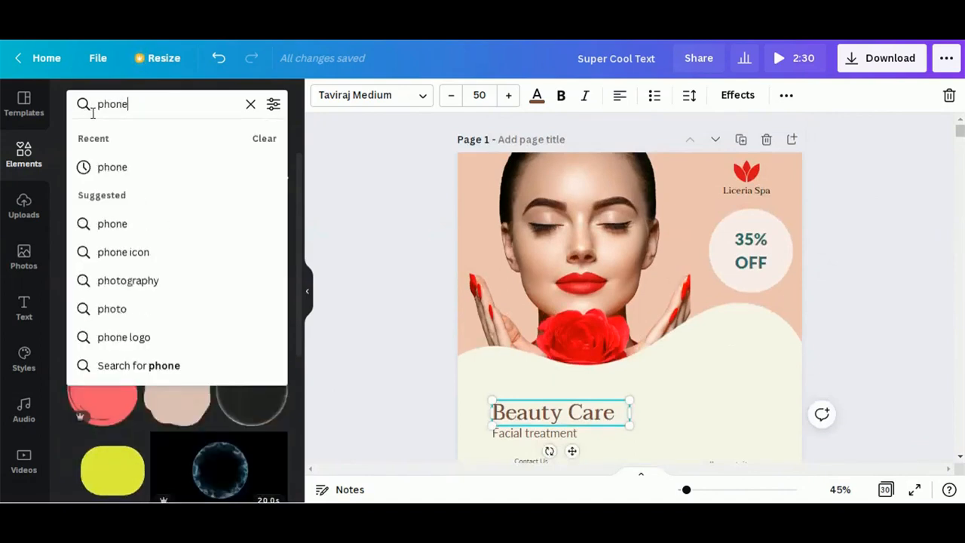
key(Return)
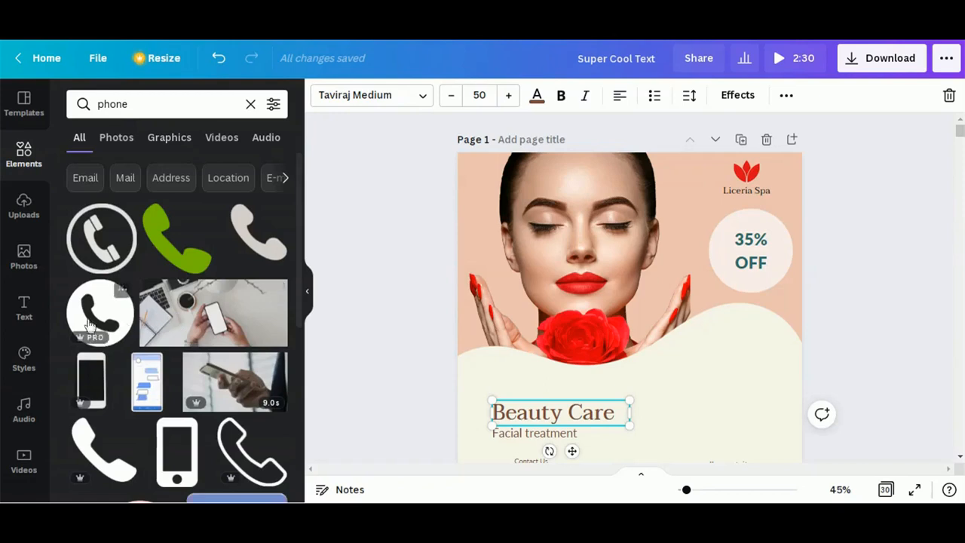
click(104, 242)
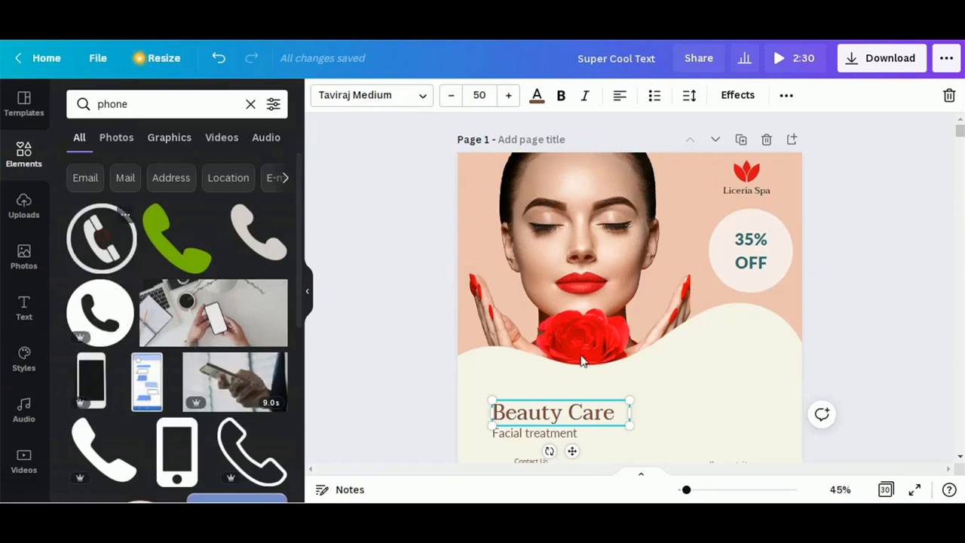
drag(696, 392, 524, 462)
scroll(633, 420, down, 1)
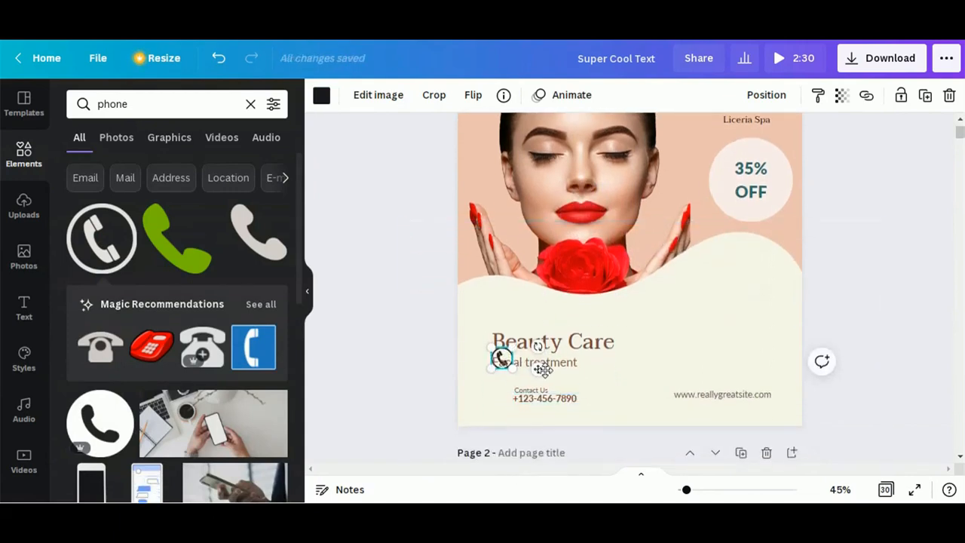
drag(537, 369, 512, 427)
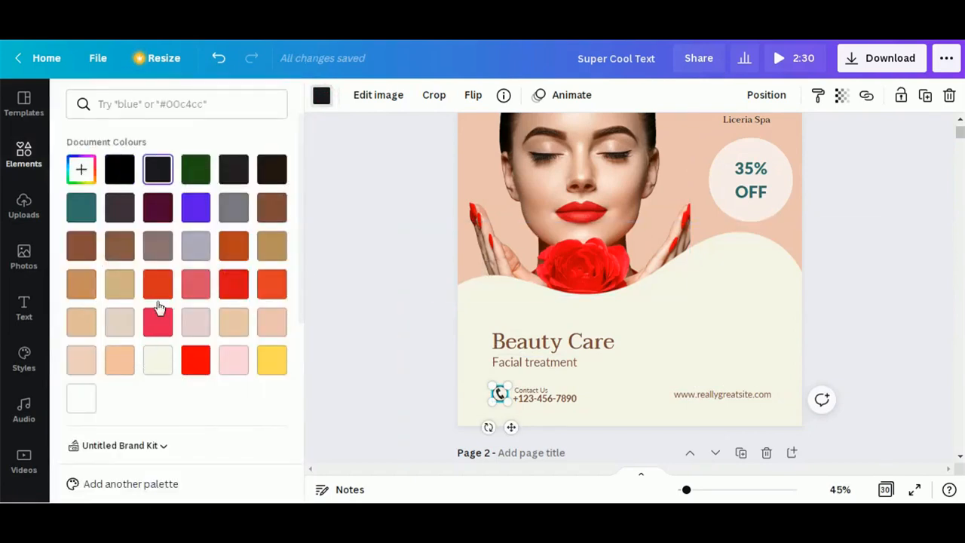
Recolour the phone icon with the brown from the portrait photo's colours.
scroll(184, 349, down, 2)
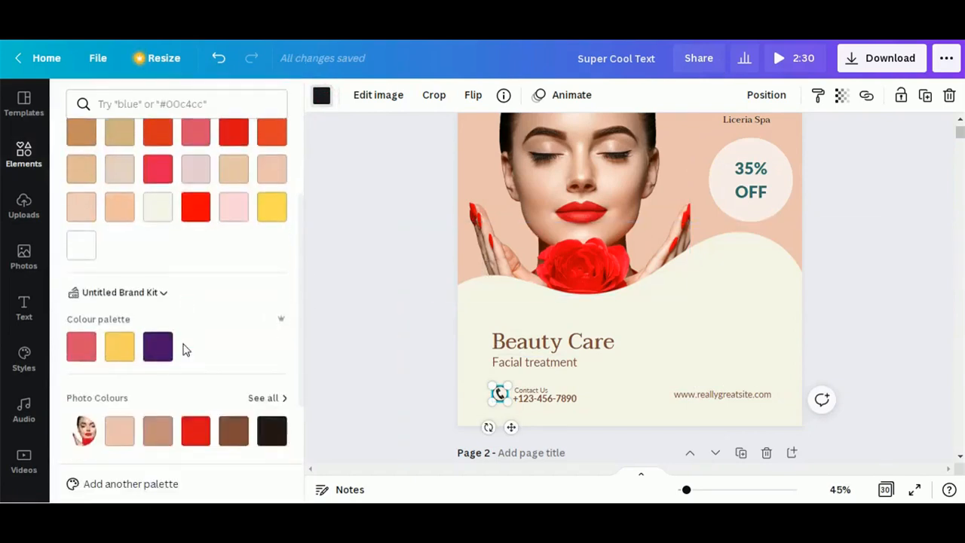
scroll(185, 349, down, 2)
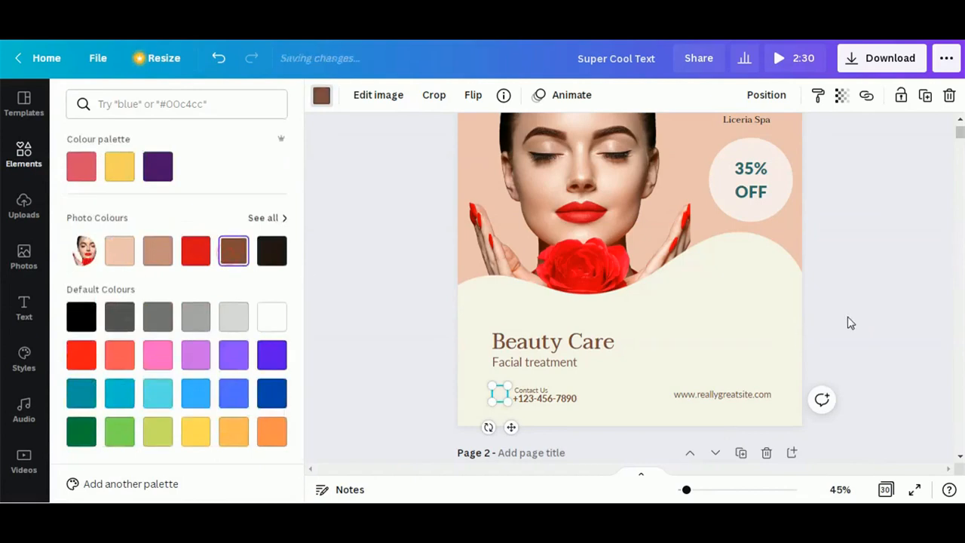
click(870, 267)
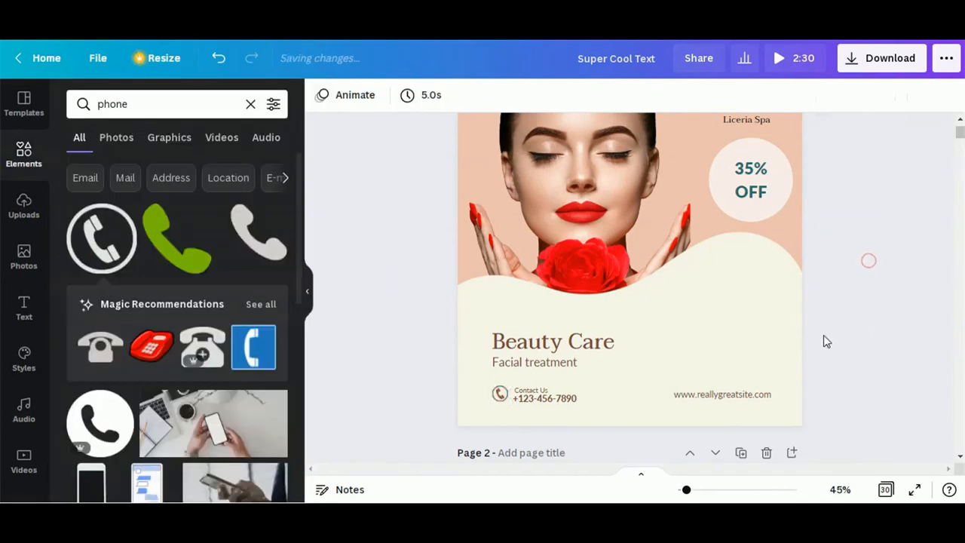
Search the elements for "button", add the orange-red rounded button to page 1, and shrink it to fit above the website address.
scroll(788, 399, down, 5)
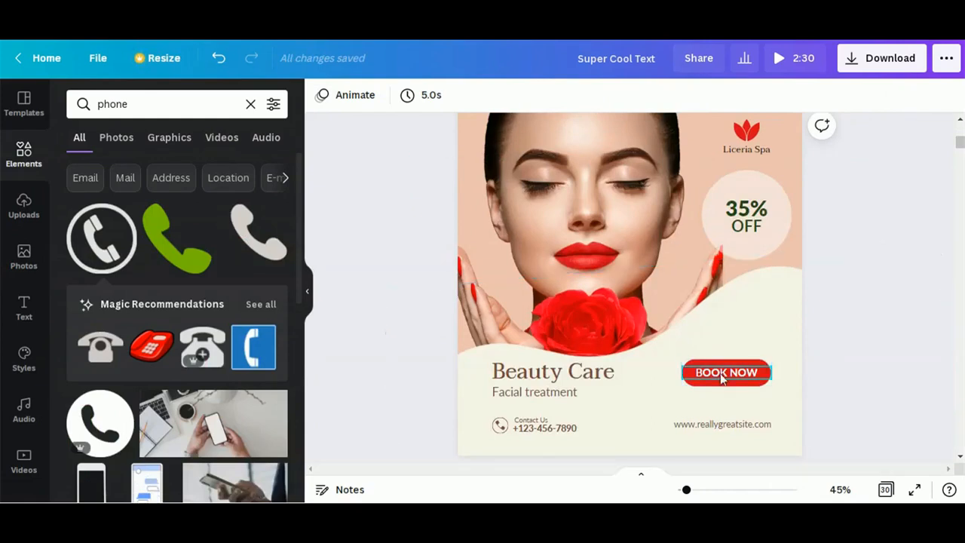
click(132, 106)
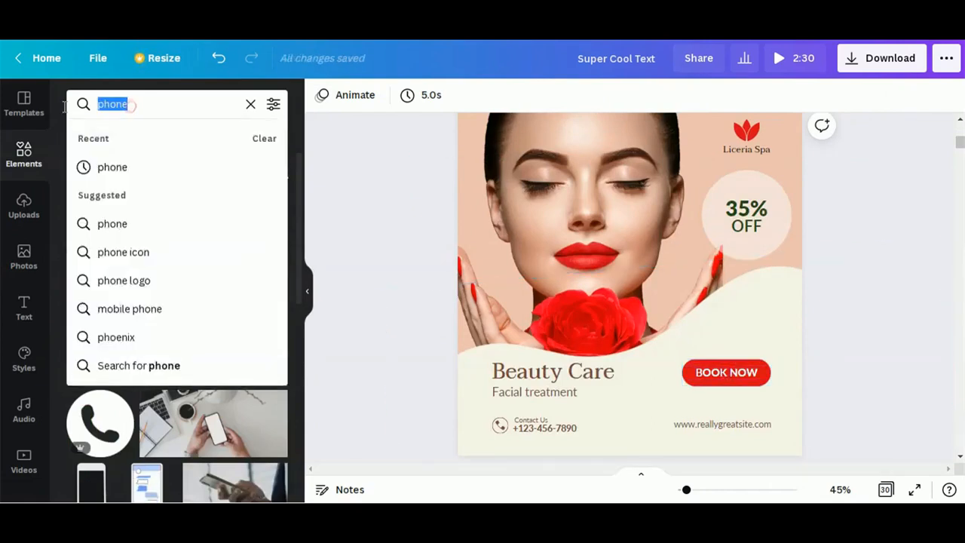
text(button)
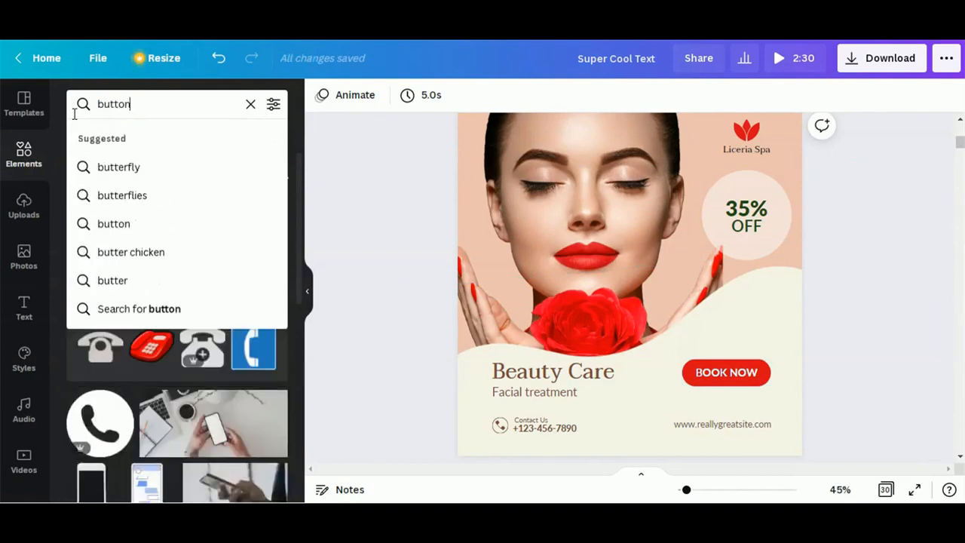
key(Return)
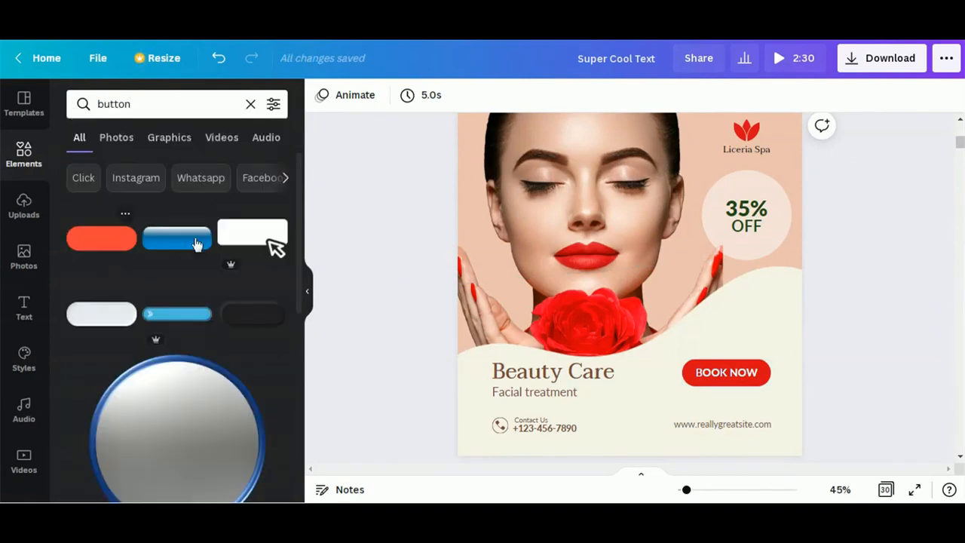
scroll(581, 344, up, 3)
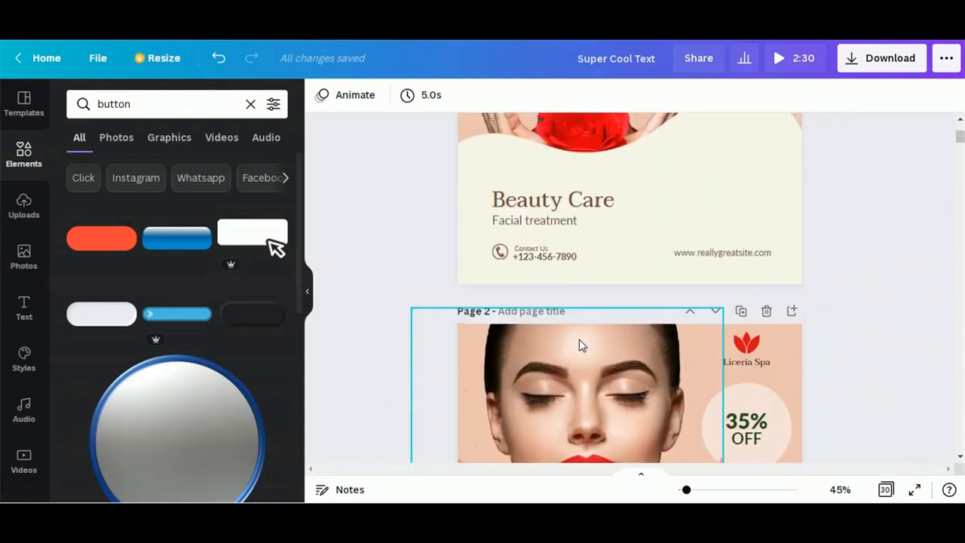
click(620, 237)
click(117, 235)
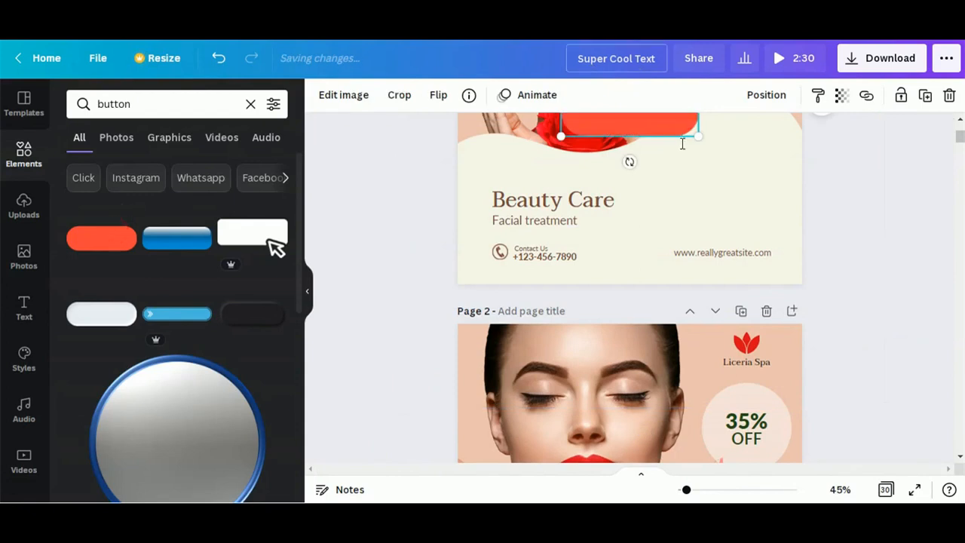
drag(646, 120, 739, 223)
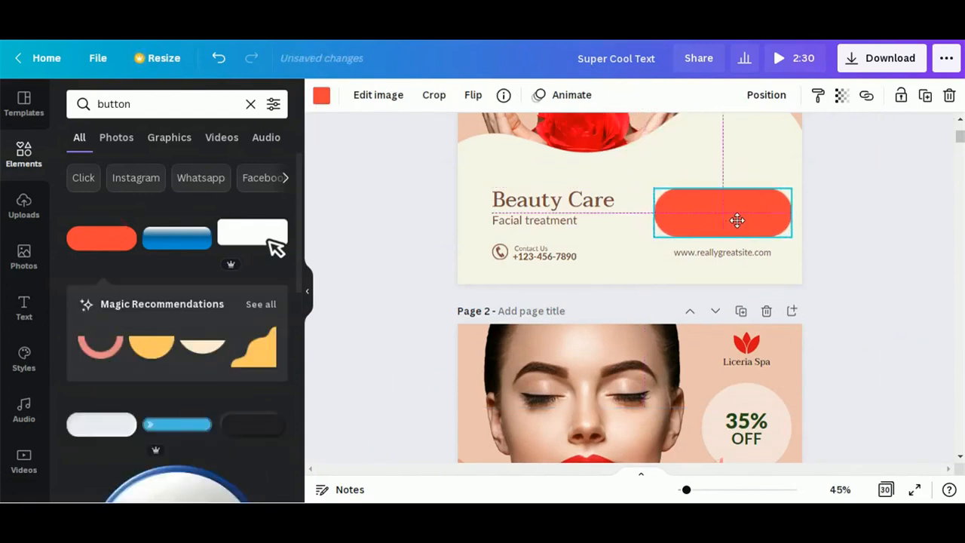
drag(793, 237, 701, 197)
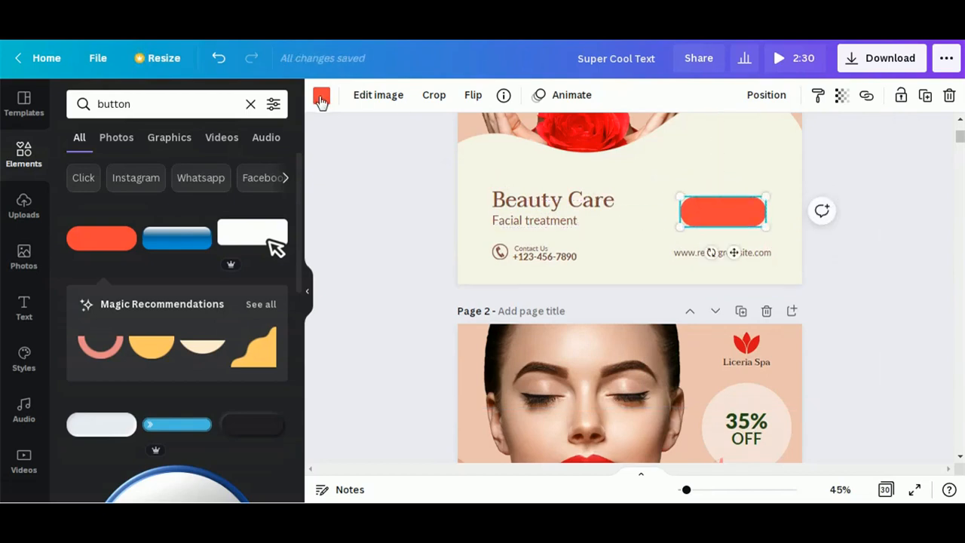
Recolour the button shape on page 1 with the red from the portrait photo's colours.
click(322, 95)
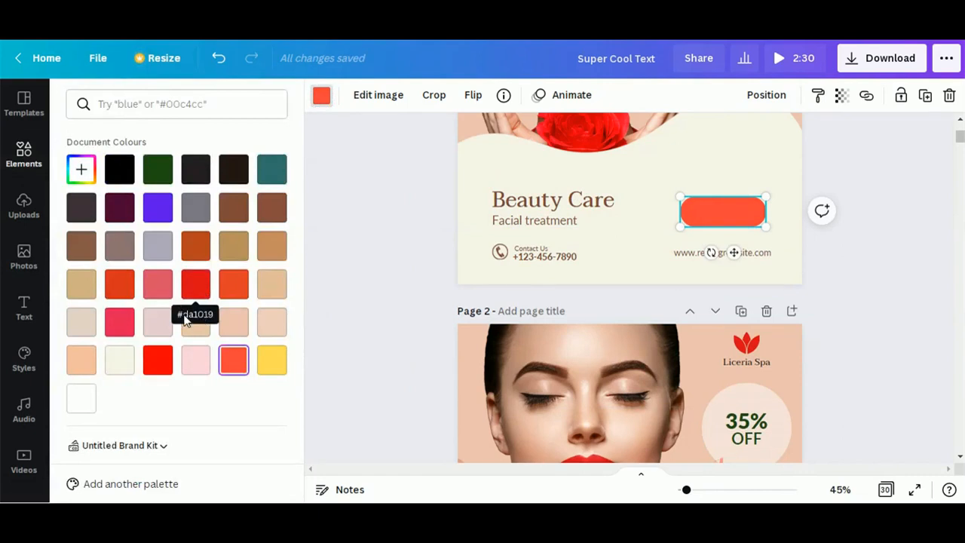
scroll(219, 286, down, 4)
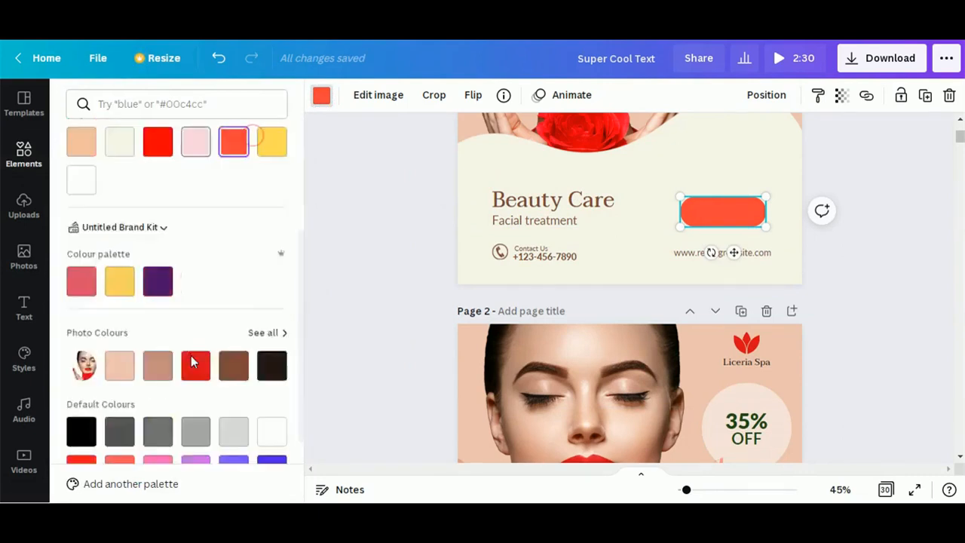
click(196, 300)
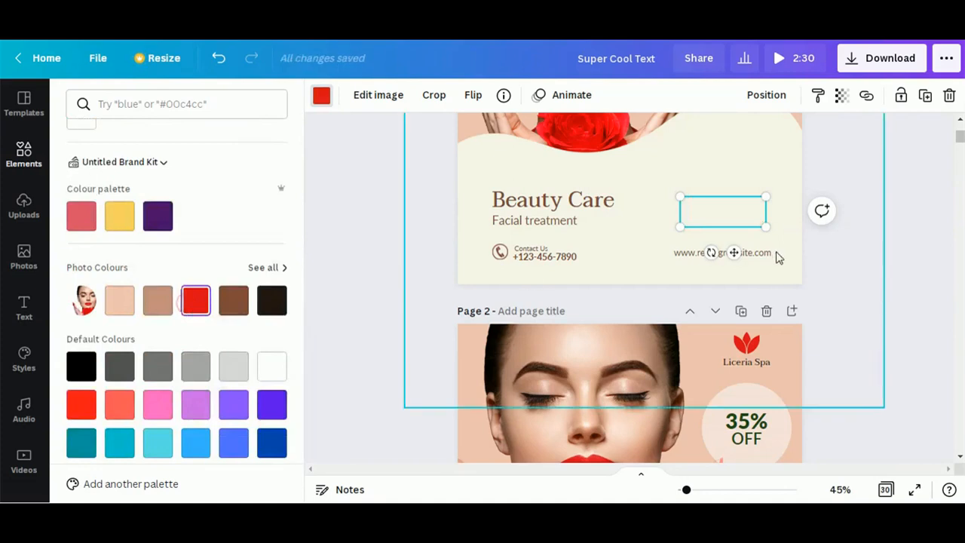
click(877, 278)
Copy the "BOOK NOW" text from the page 2 button and paste it over the red button on page 1.
scroll(843, 318, down, 2)
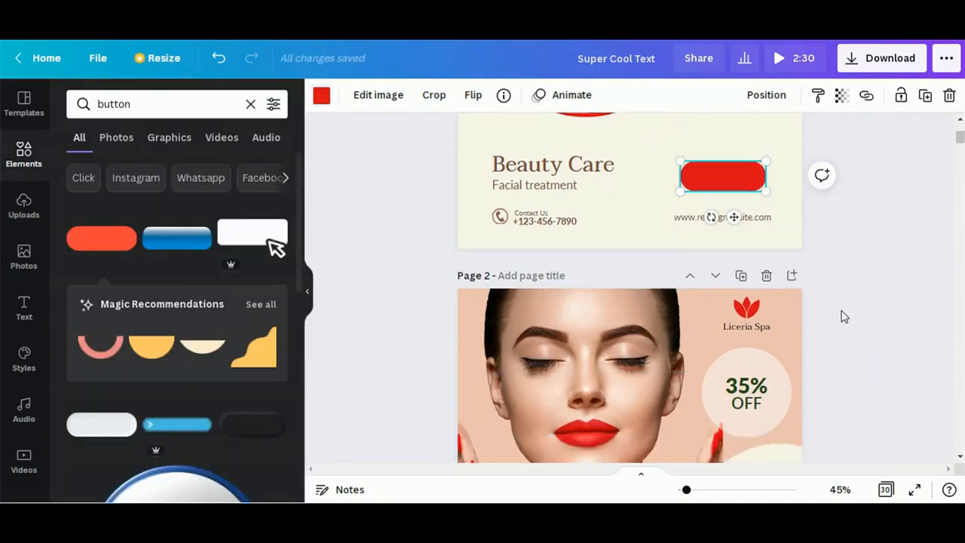
scroll(843, 318, down, 2)
click(739, 303)
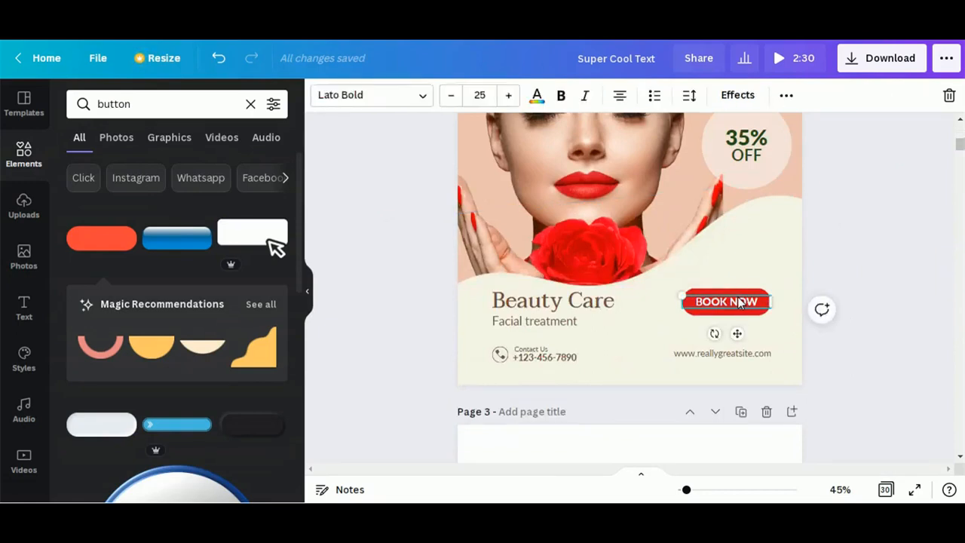
scroll(827, 312, up, 5)
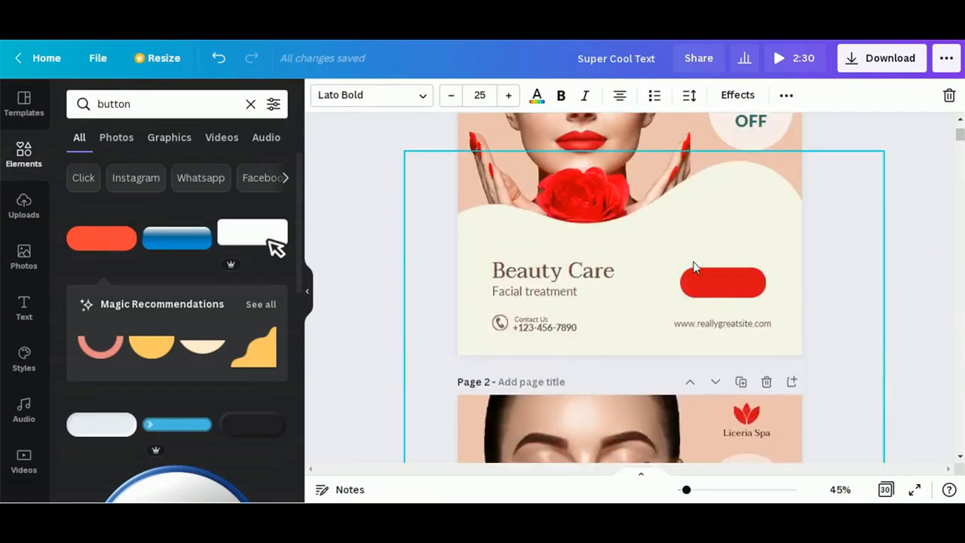
click(670, 257)
key(ctrl+v)
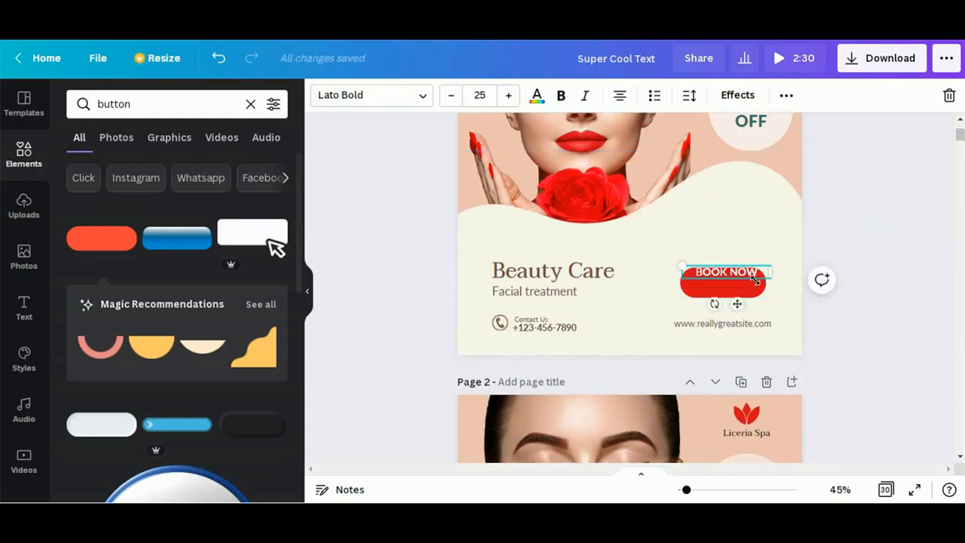
Shift the red button shape up slightly on page 1 and move the "BOOK NOW" text onto its middle.
click(735, 288)
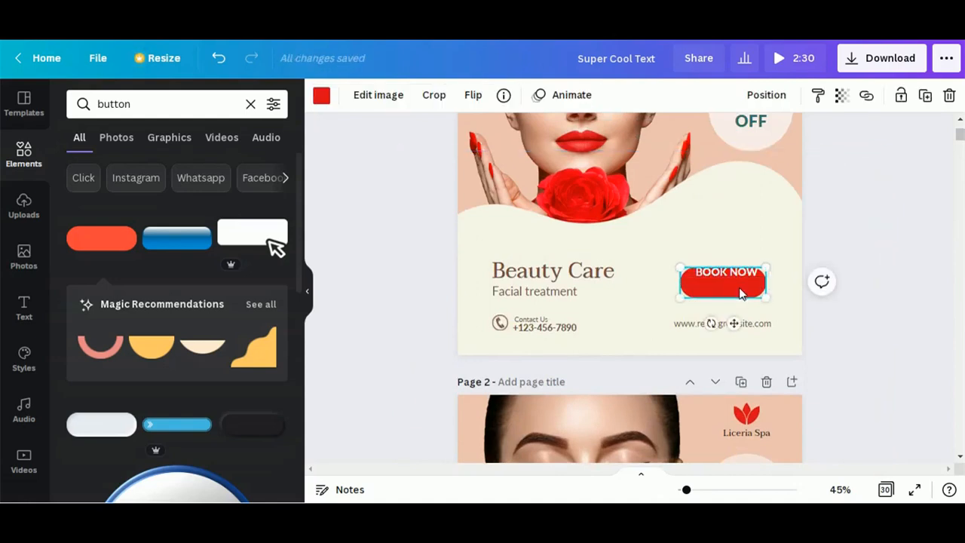
drag(740, 280, 726, 280)
click(927, 272)
click(729, 273)
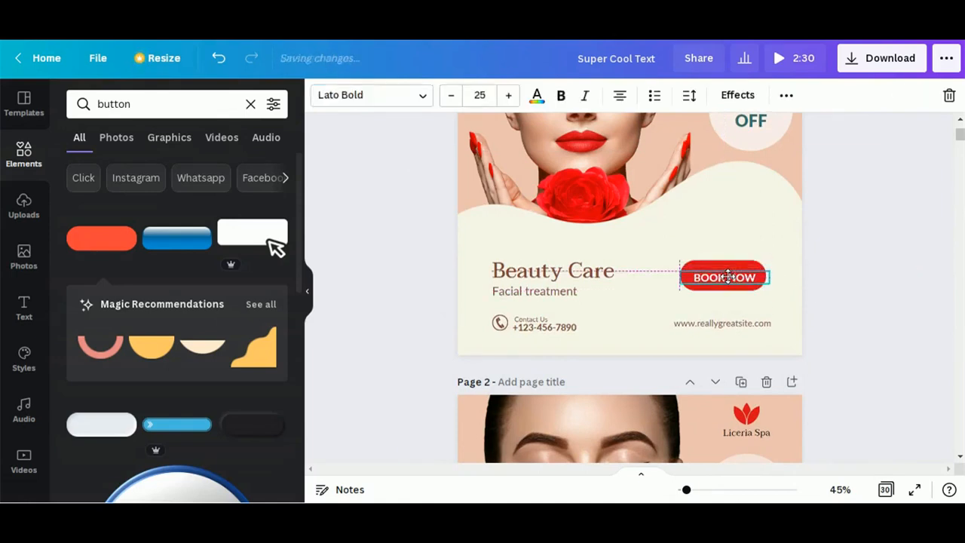
click(903, 208)
Nudge the "BOOK NOW" text up and slightly right within the red button, and show the finished design full screen.
scroll(861, 280, up, 2)
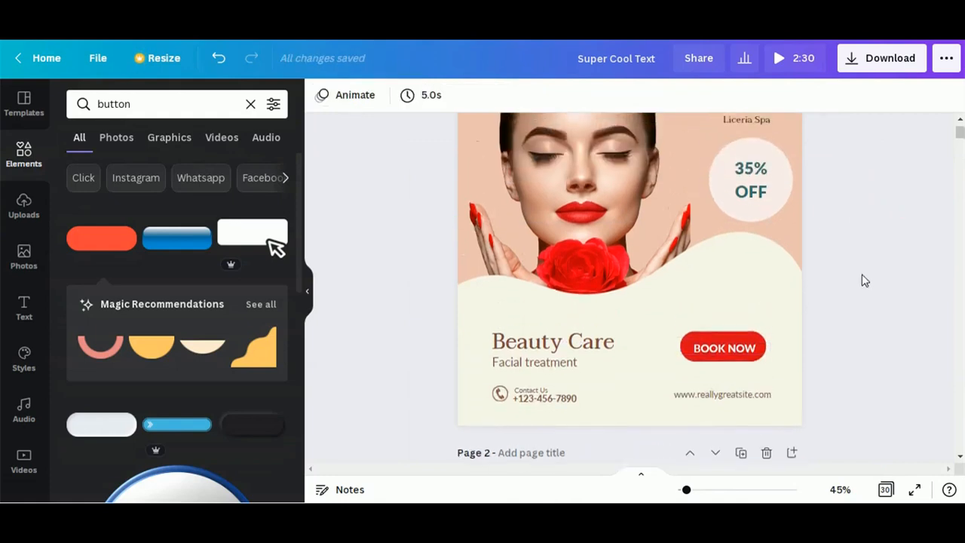
click(728, 348)
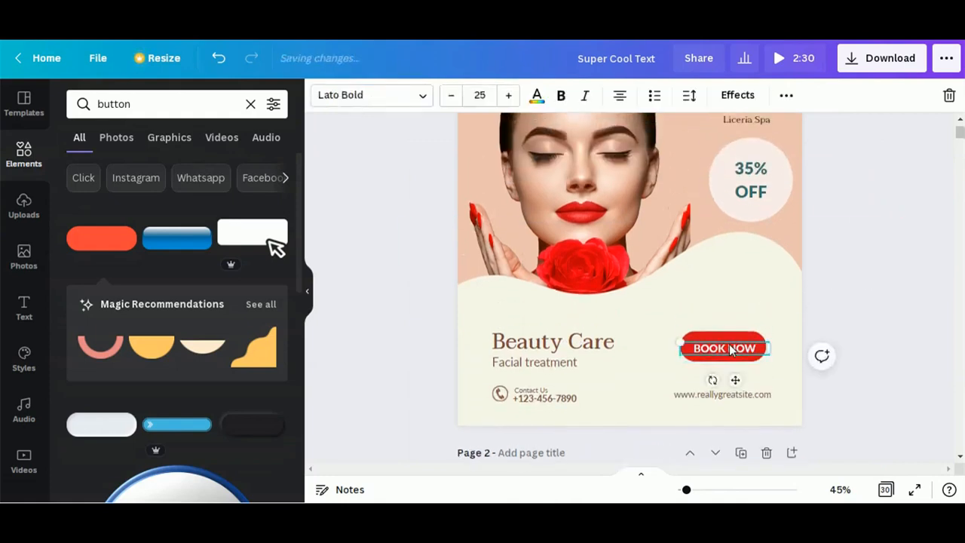
drag(727, 348, 729, 346)
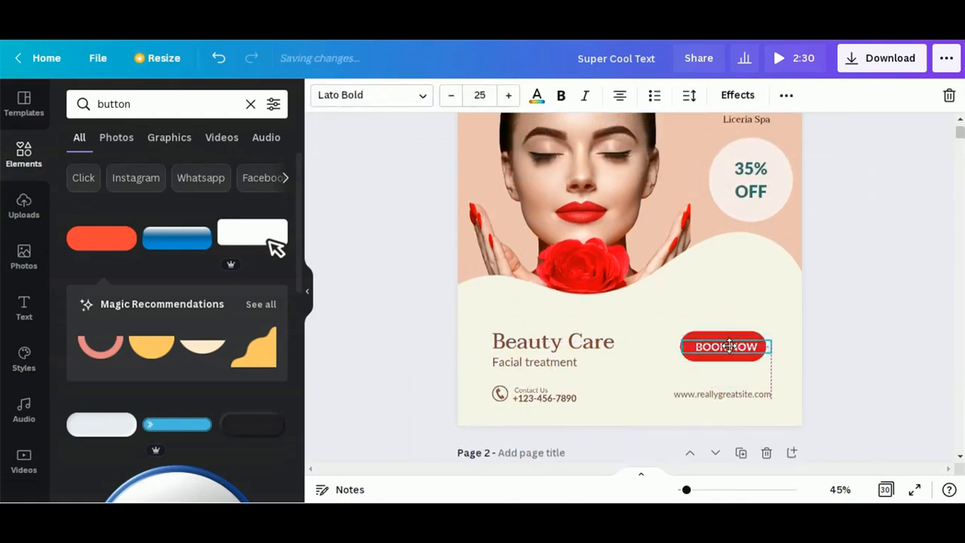
click(888, 275)
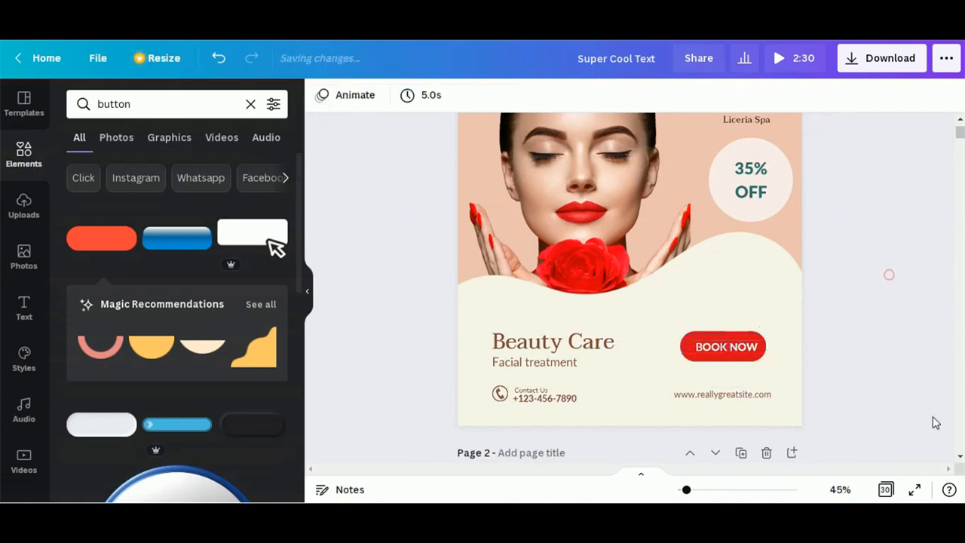
click(916, 491)
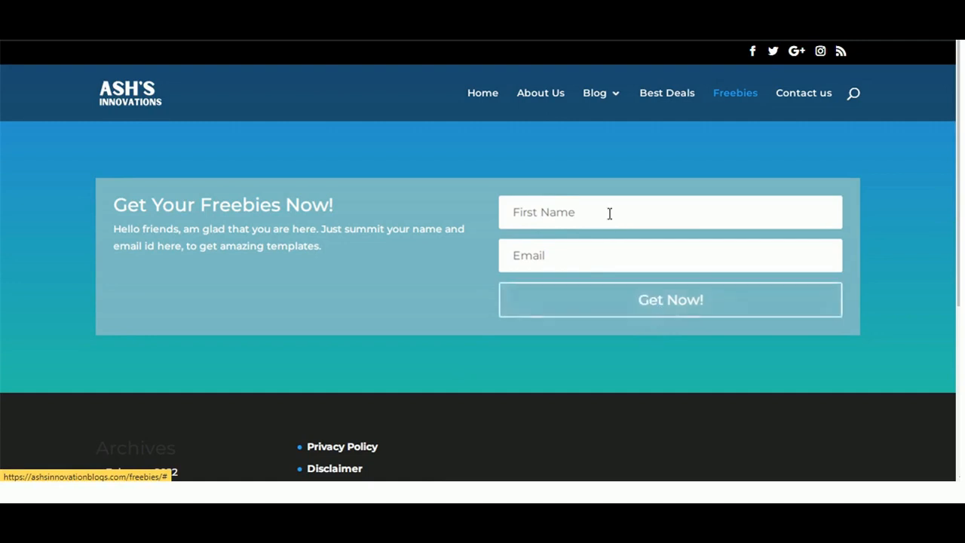
Submit the freebies form on the Ash's Innovations website and open the "Thanks for joining us" email in Gmail.
click(622, 307)
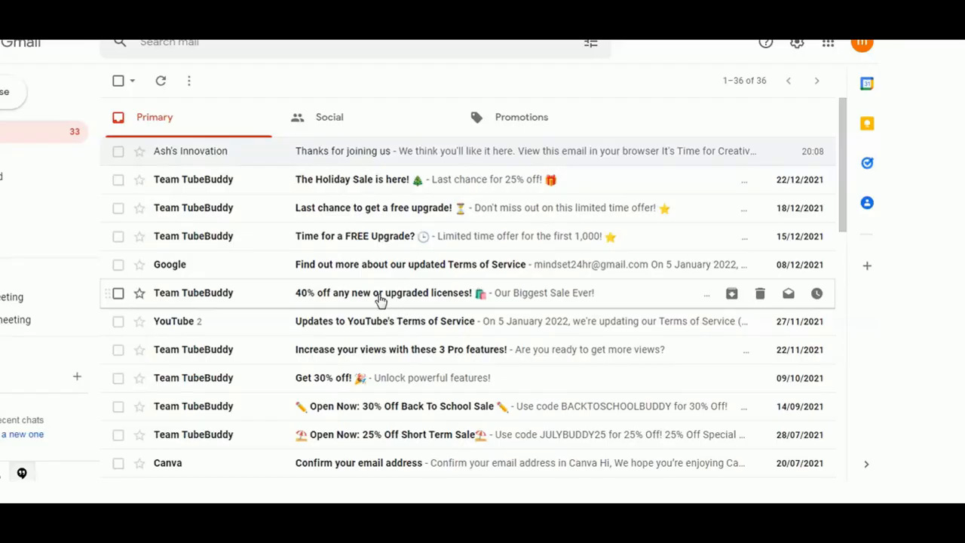
click(308, 157)
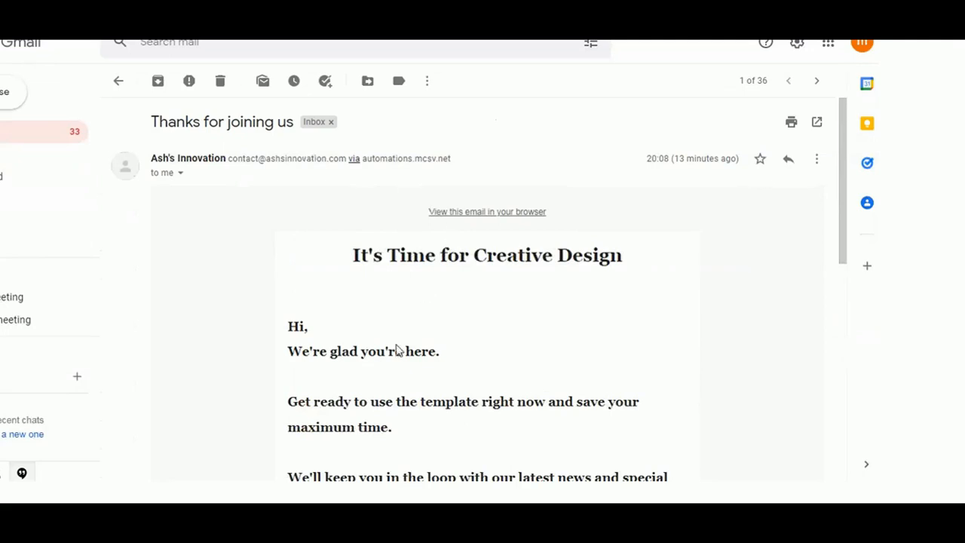
Follow the email's template access link and open the ready-to-use Travel design template for use in Canva.
scroll(399, 349, down, 4)
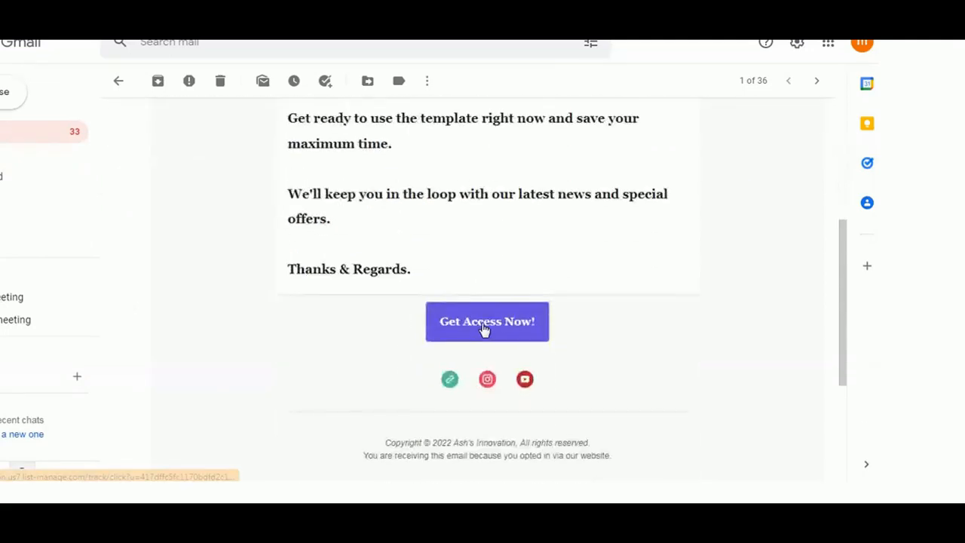
click(484, 329)
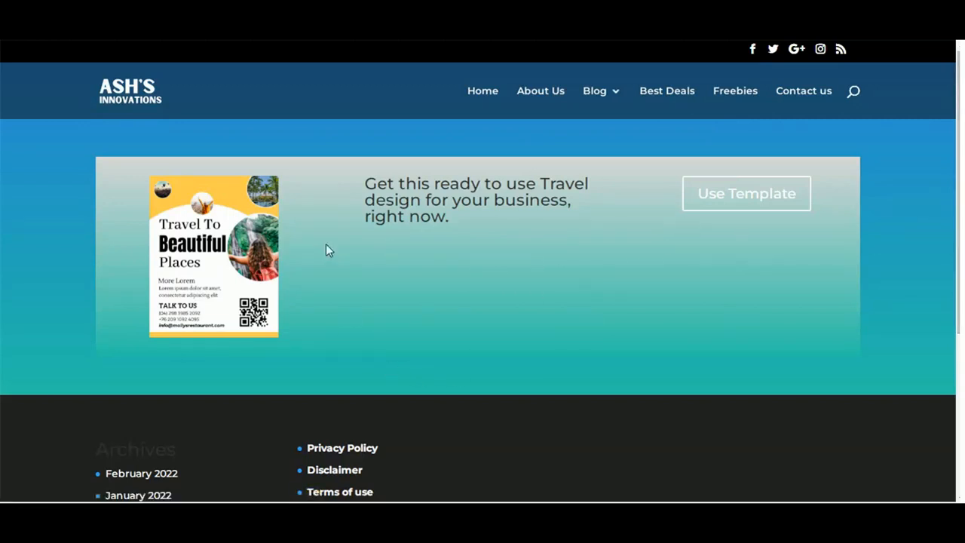
click(724, 195)
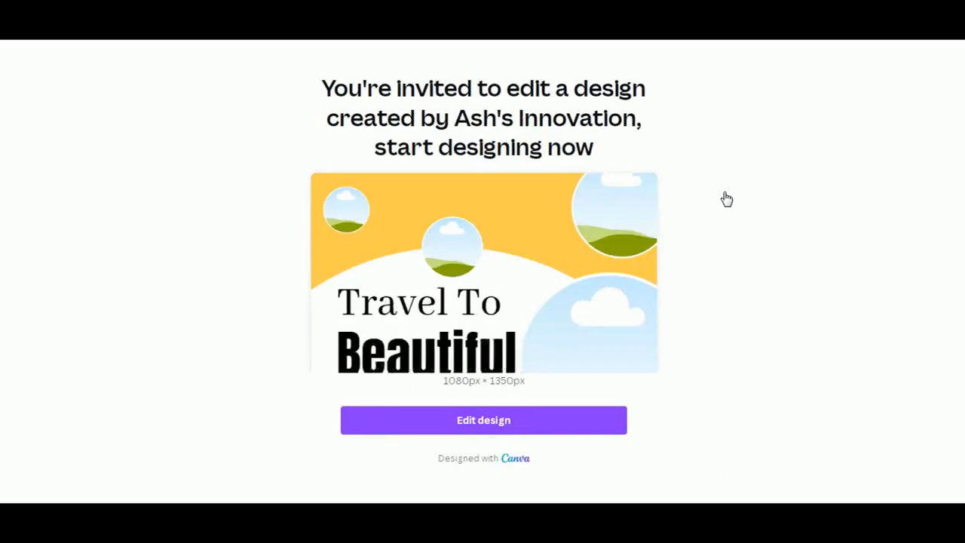
Open the shared Travel template for editing and collapse the template suggestions.
click(480, 416)
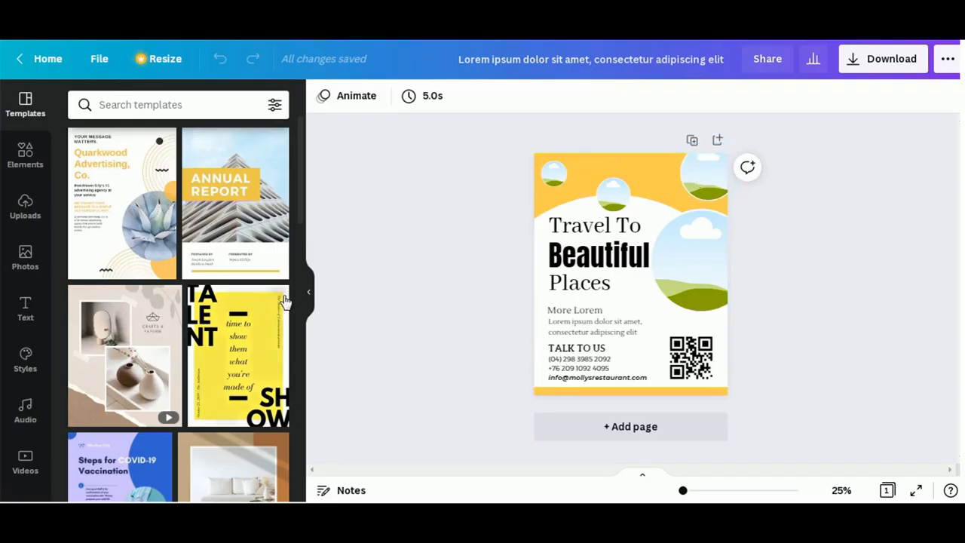
click(308, 296)
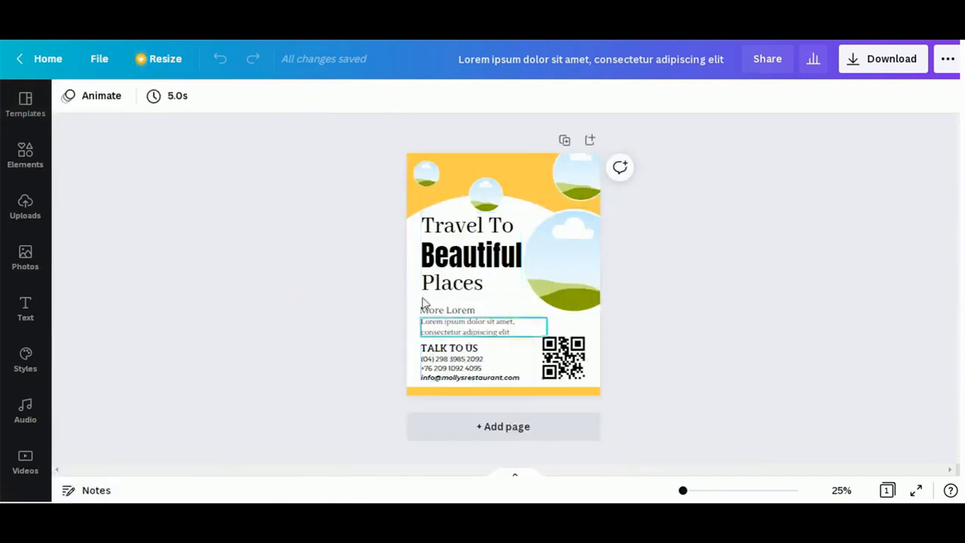
Try pink as the page's background colour and return it to the document's yellow.
click(461, 176)
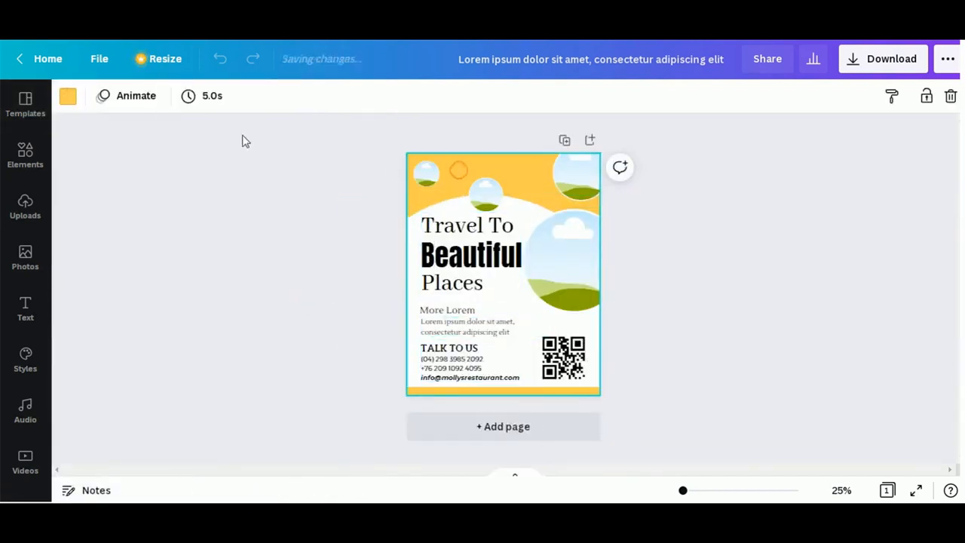
click(69, 100)
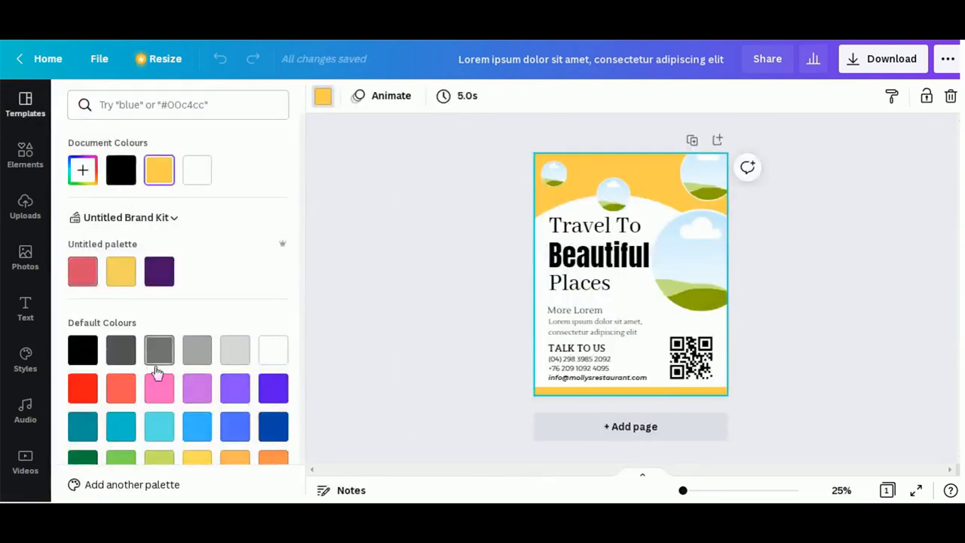
click(160, 388)
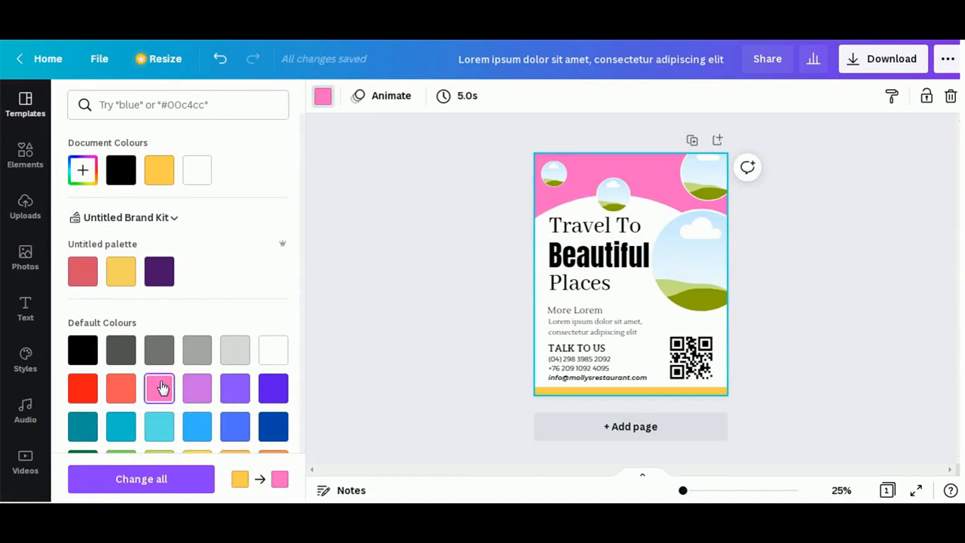
click(170, 184)
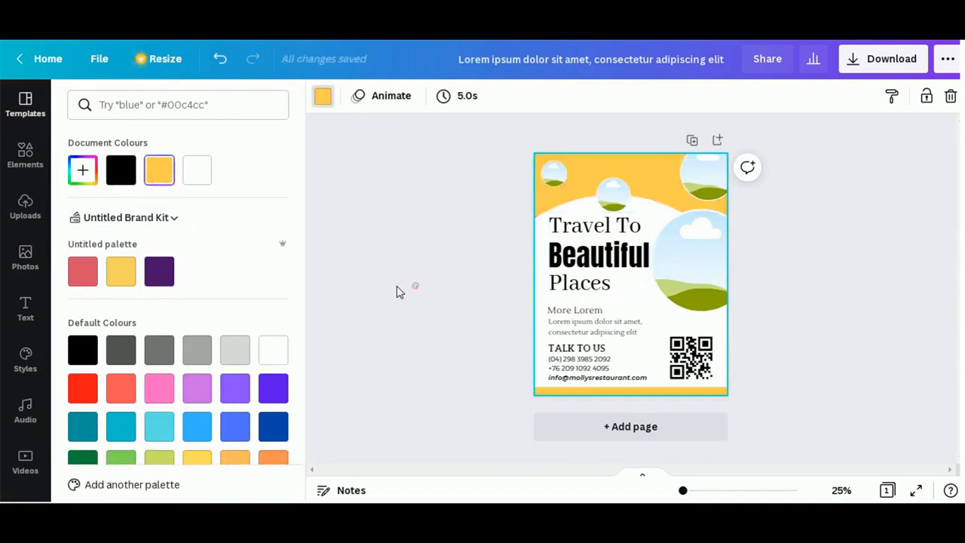
click(400, 291)
Search the photo library for travel.
click(31, 268)
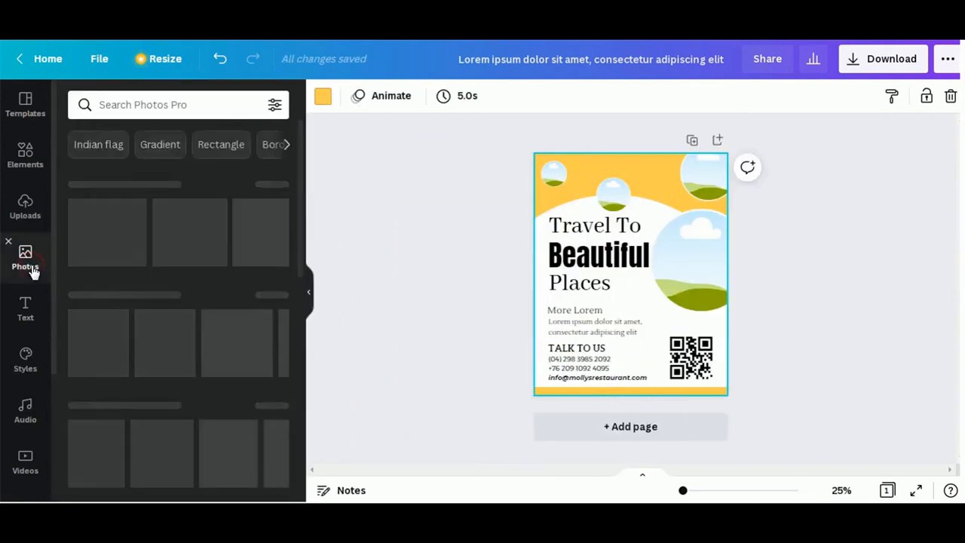
click(203, 106)
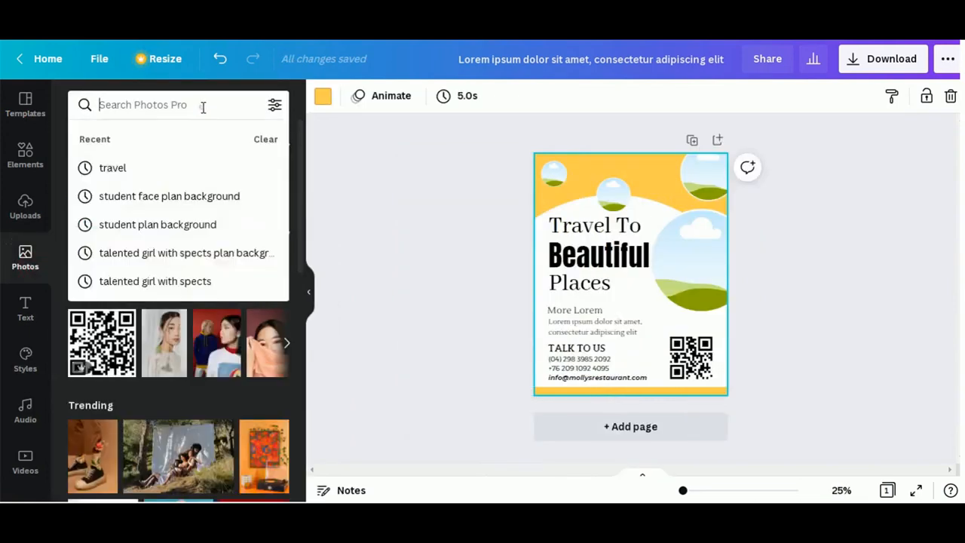
text(tr)
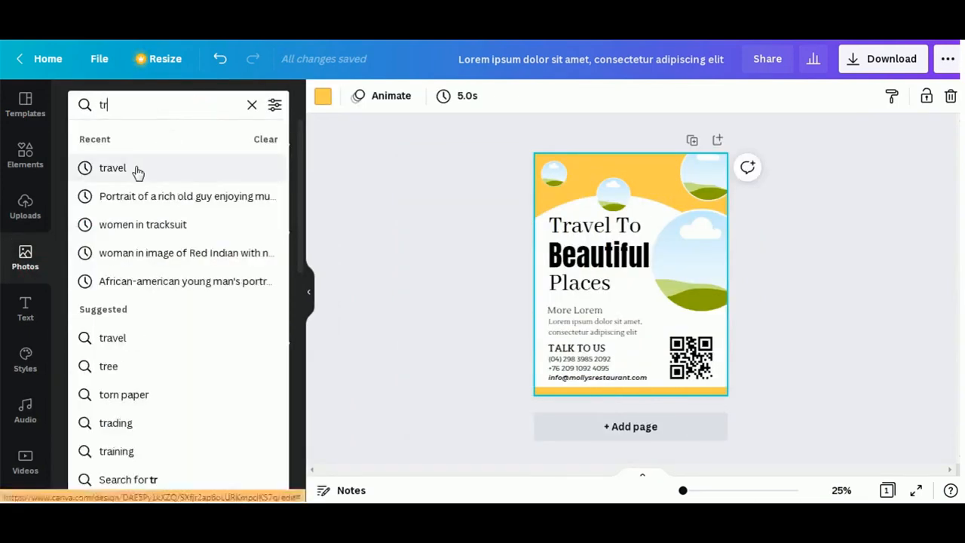
click(138, 171)
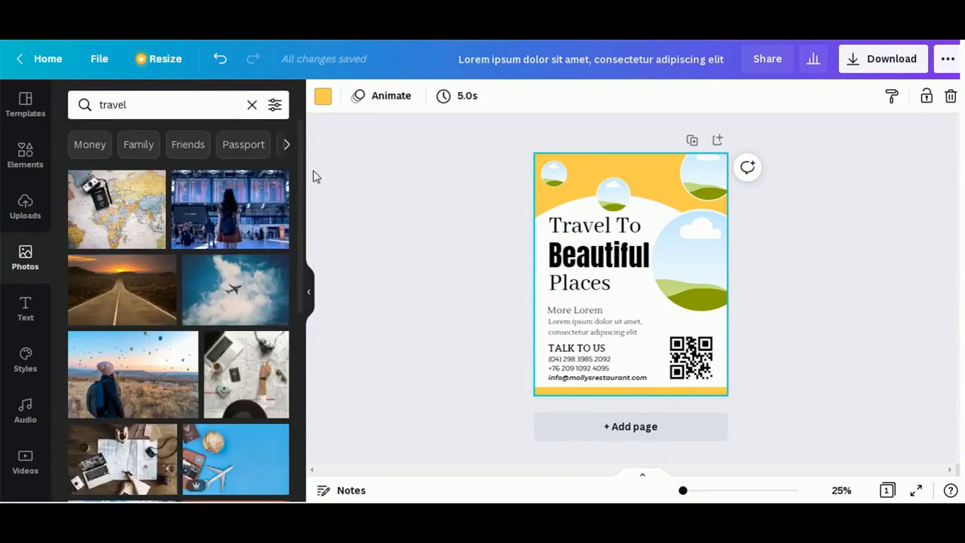
Fill the circular frames with travel photos: beach woman in the largest, map-holding woman upper right, passports and camera in the centre, plane window upper left.
drag(299, 197, 299, 389)
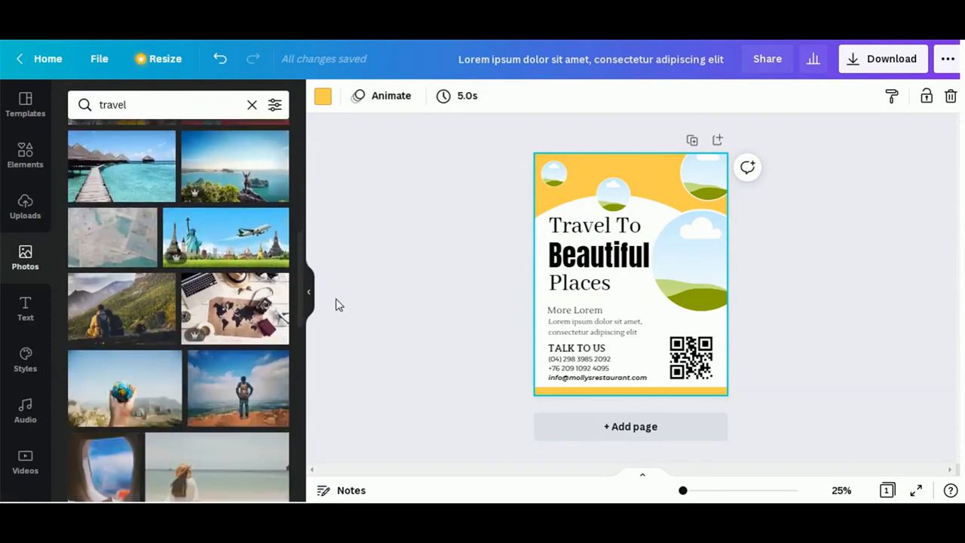
drag(303, 309, 300, 376)
drag(224, 210, 697, 250)
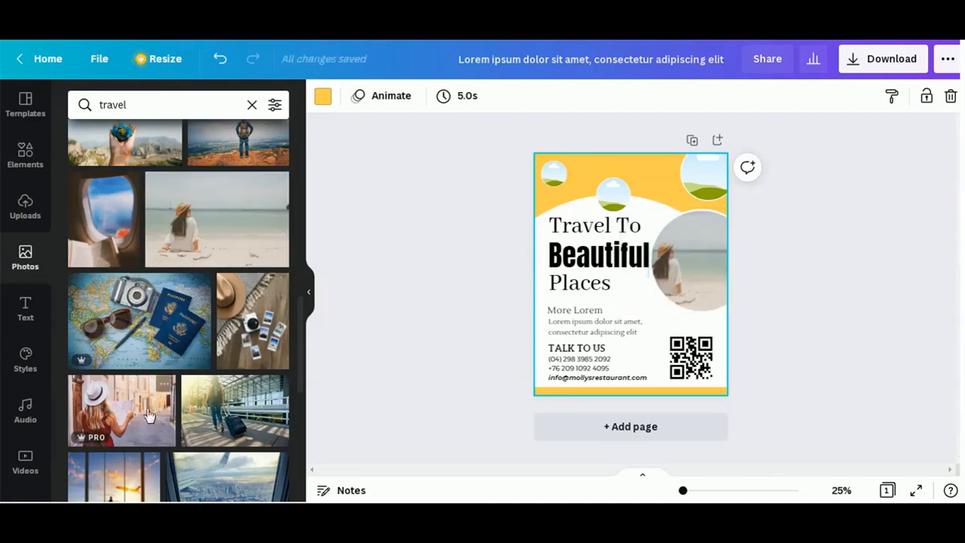
drag(136, 411, 730, 175)
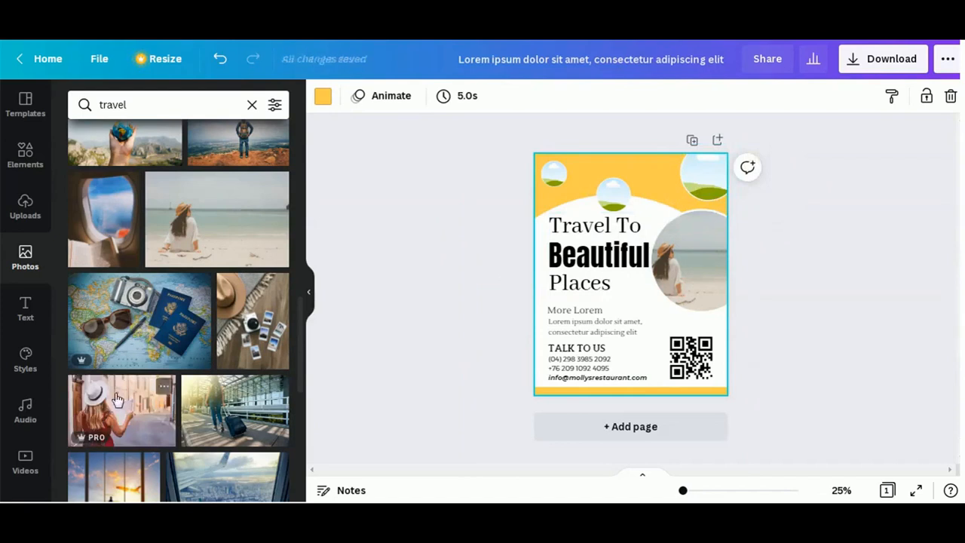
drag(184, 427, 700, 173)
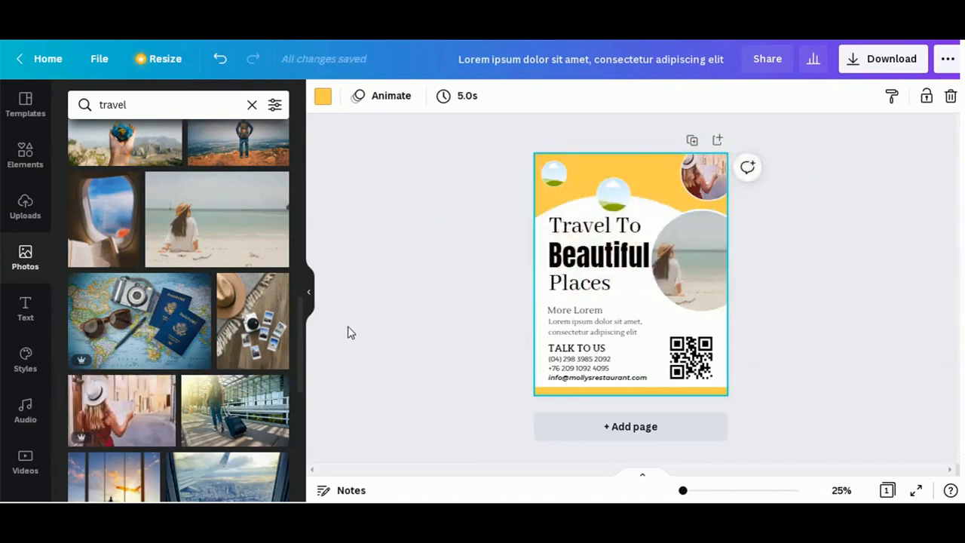
drag(139, 321, 612, 194)
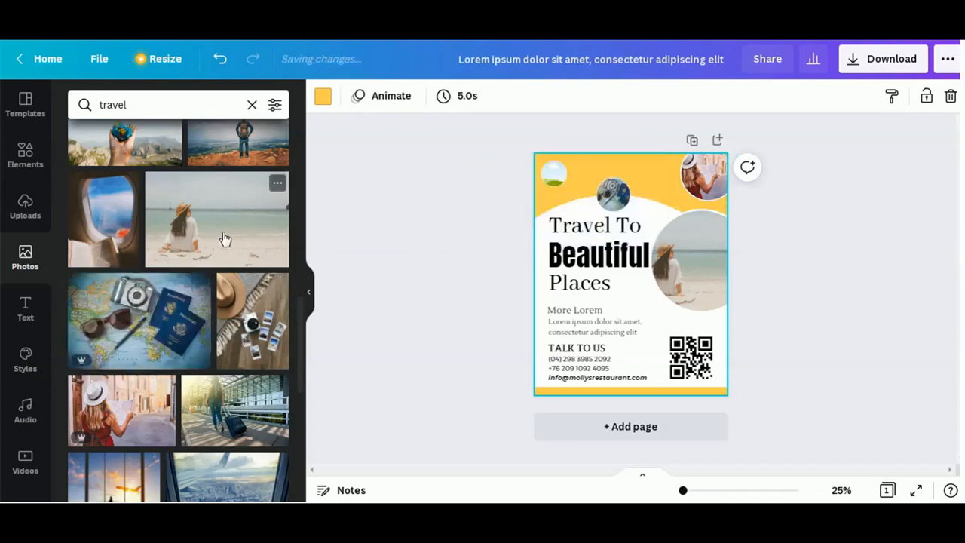
drag(81, 250, 546, 176)
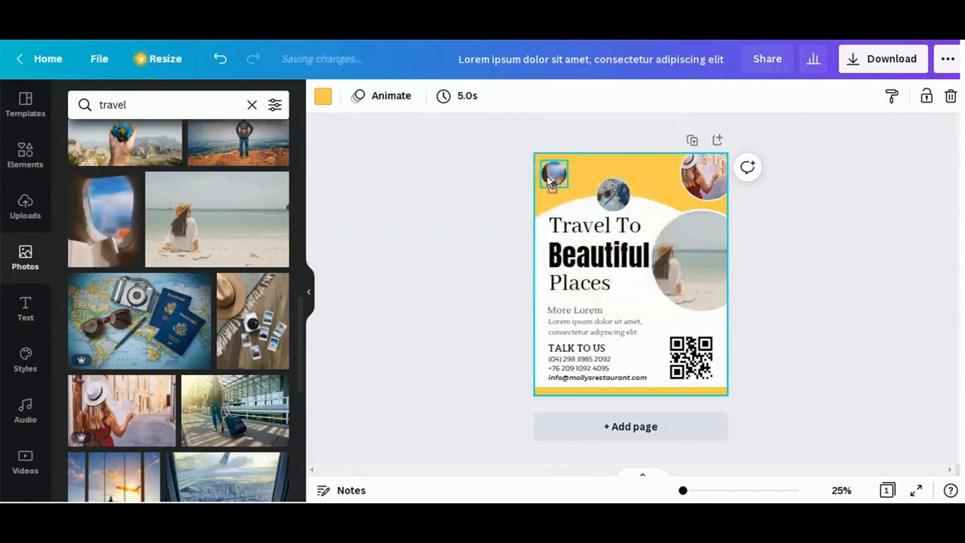
click(593, 260)
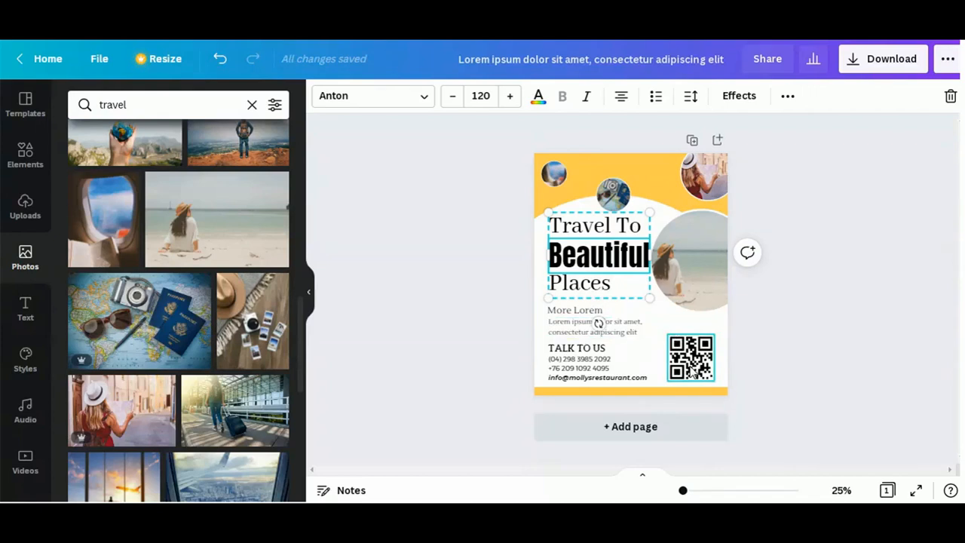
click(454, 304)
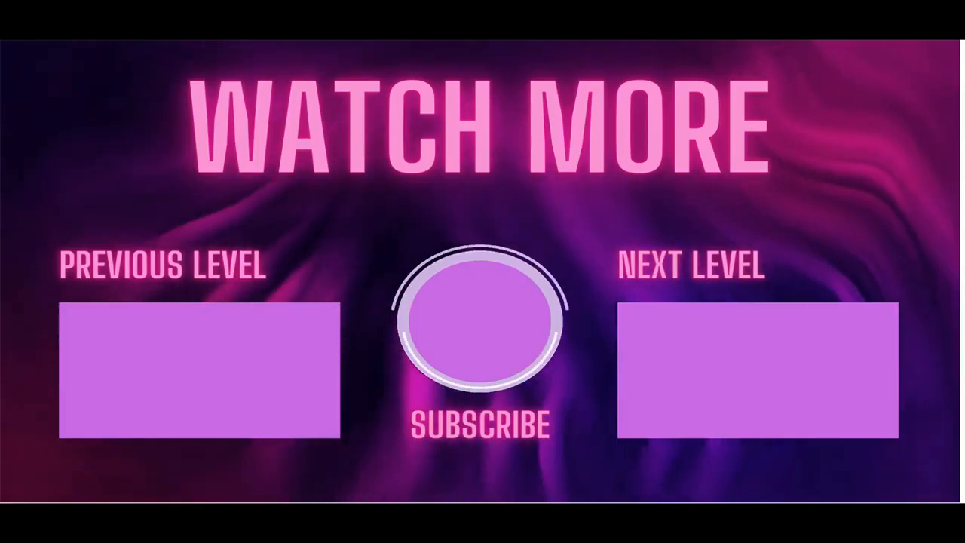